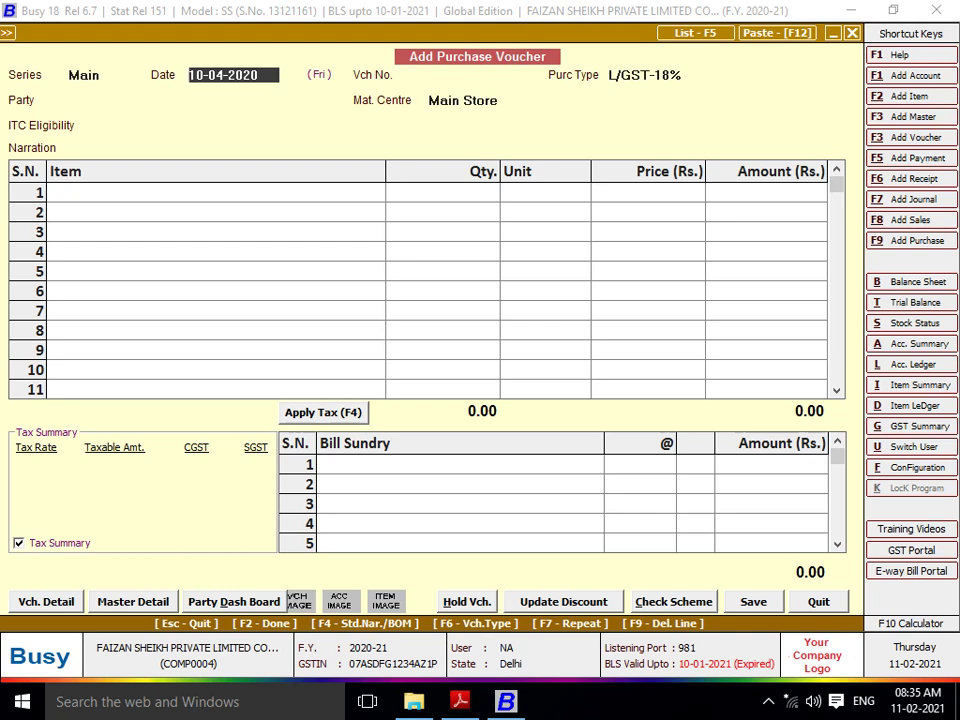
- Enter voucher number 850 for the purchase dated 10-04-2020 and set its purchase type to L/GST-TaxIncl
key(Return)
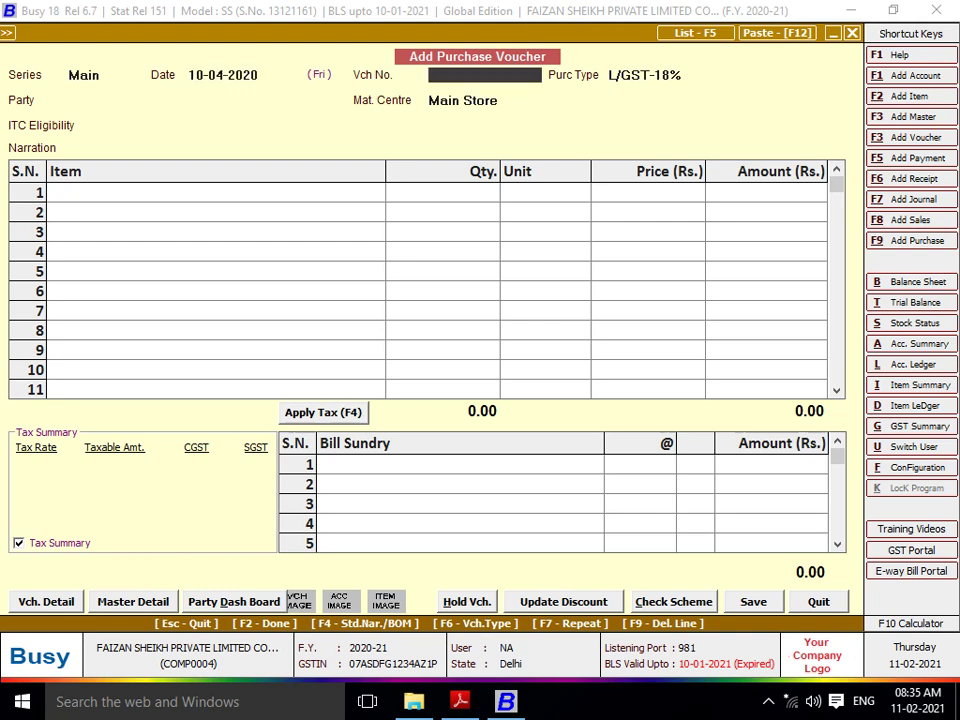
text(850)
key(Return)
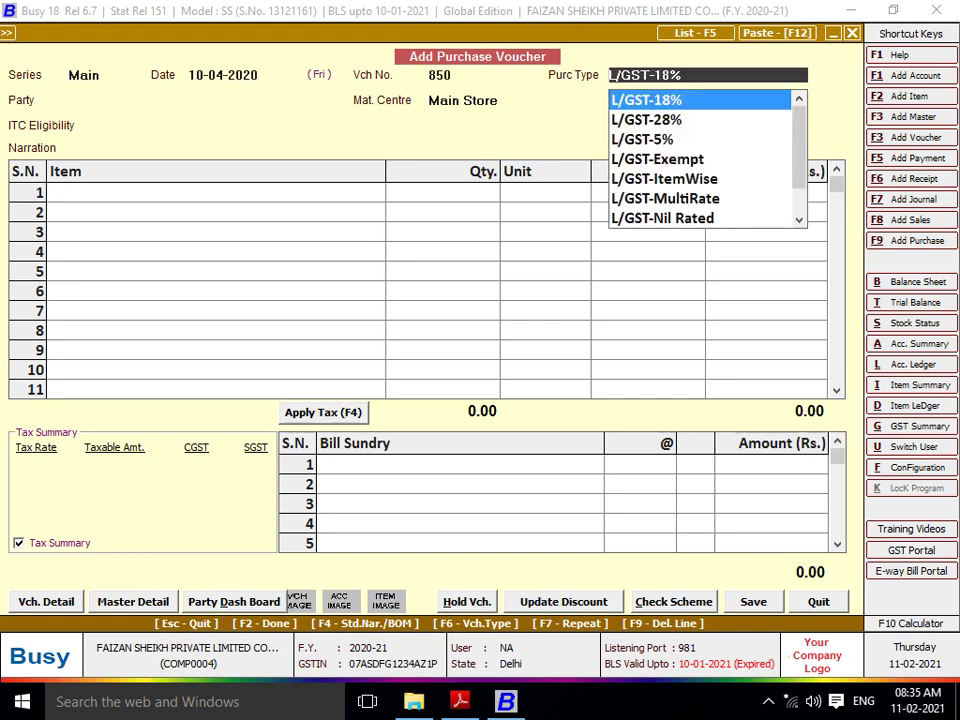
text(TAX)
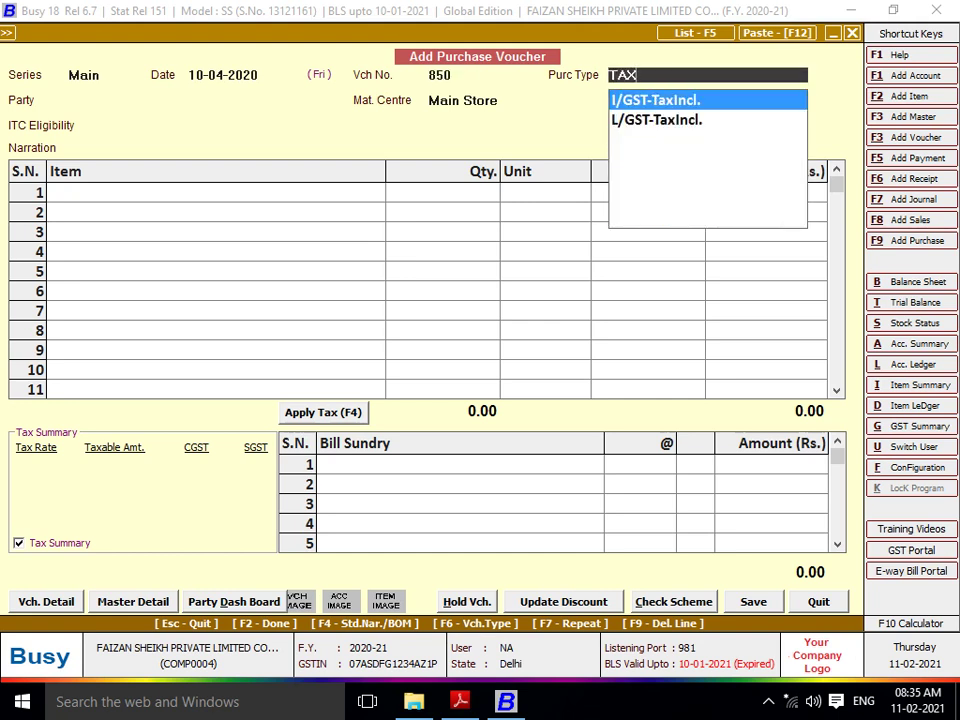
key(Down)
key(Up)
key(Down)
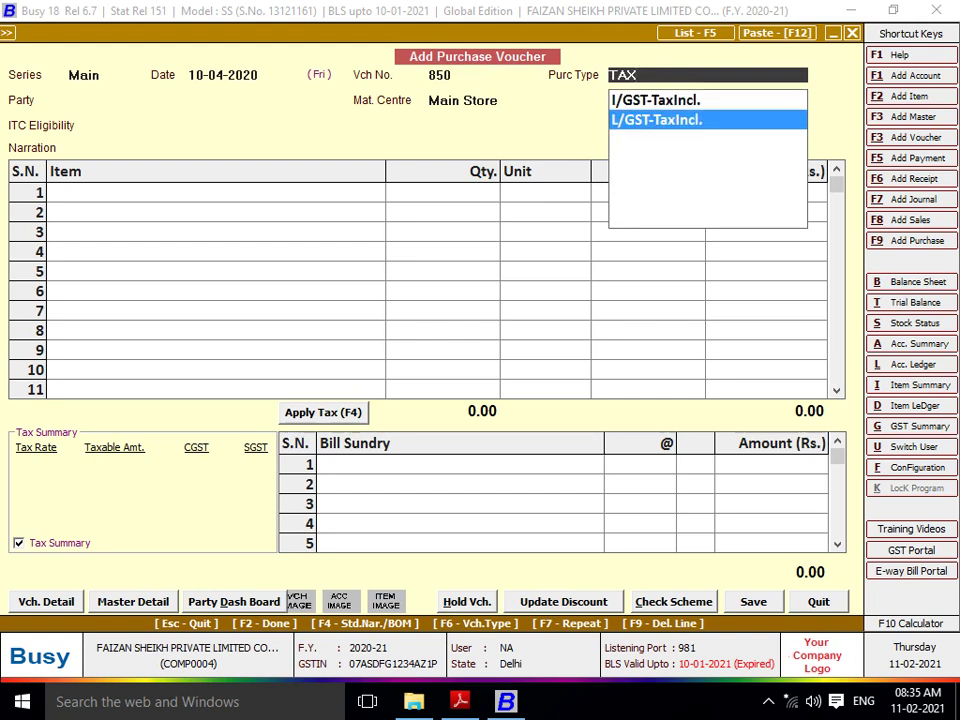
key(Up)
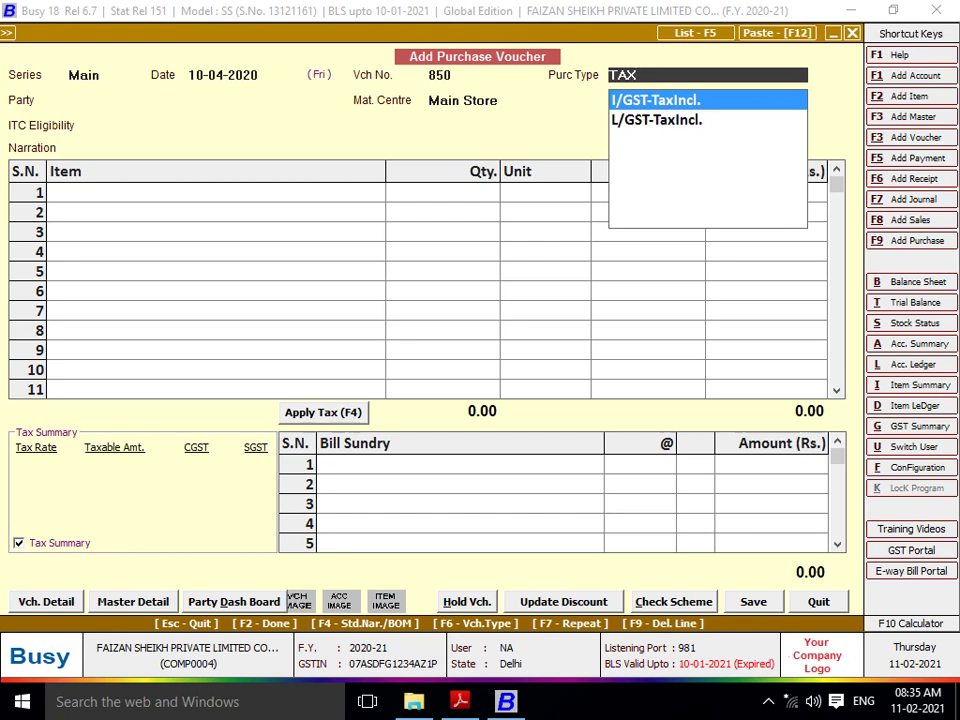
key(Down)
key(Return)
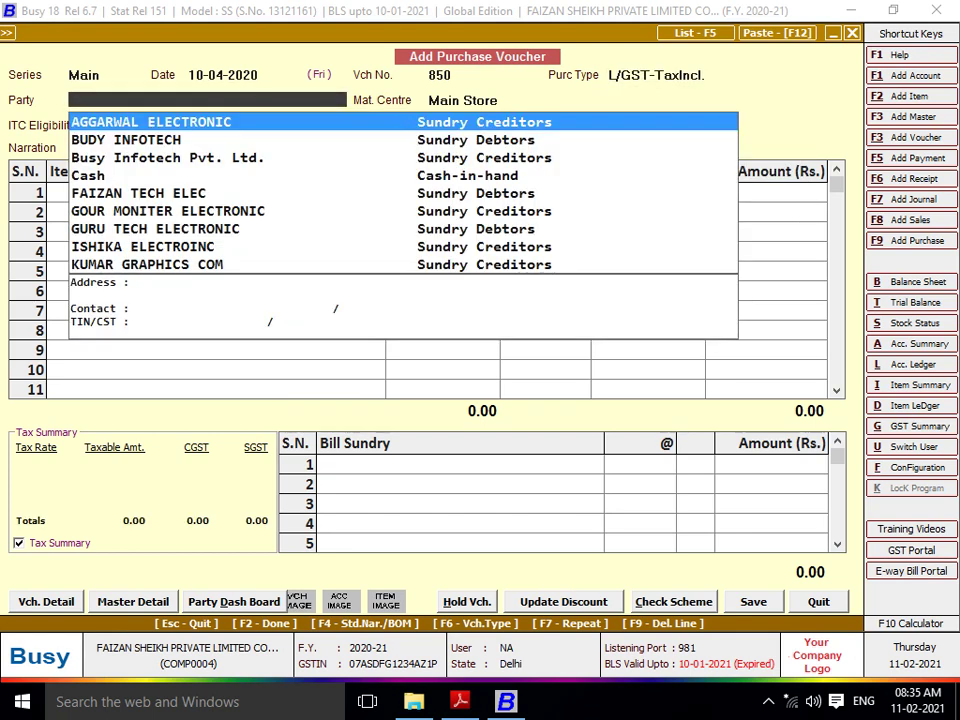
- Choose GOUR MONITER ELECTRONIC as the party, accept Input Goods/Services as ITC eligibility and leave the narration blank
key(Down)
key(Down)
key(Down)
key(Down)
key(Down)
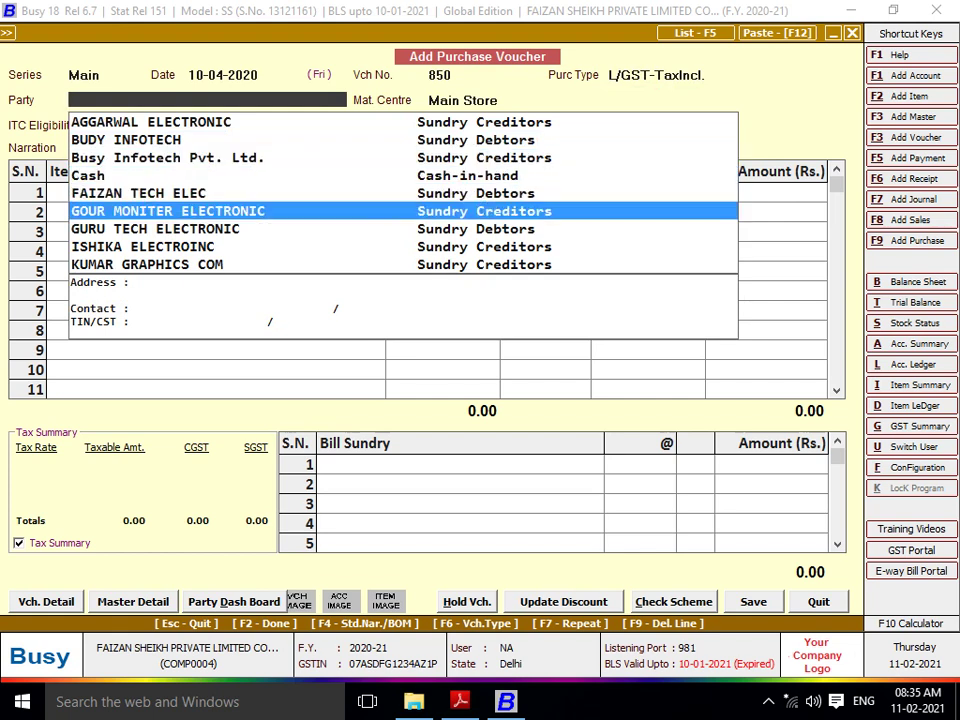
key(Return)
key(Return)
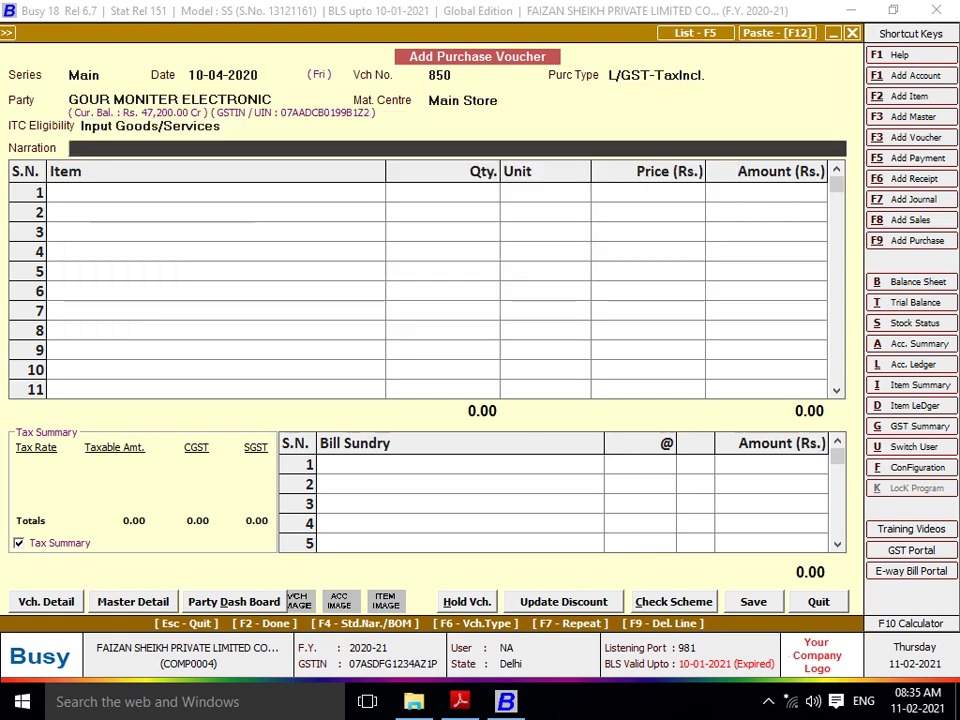
key(Return)
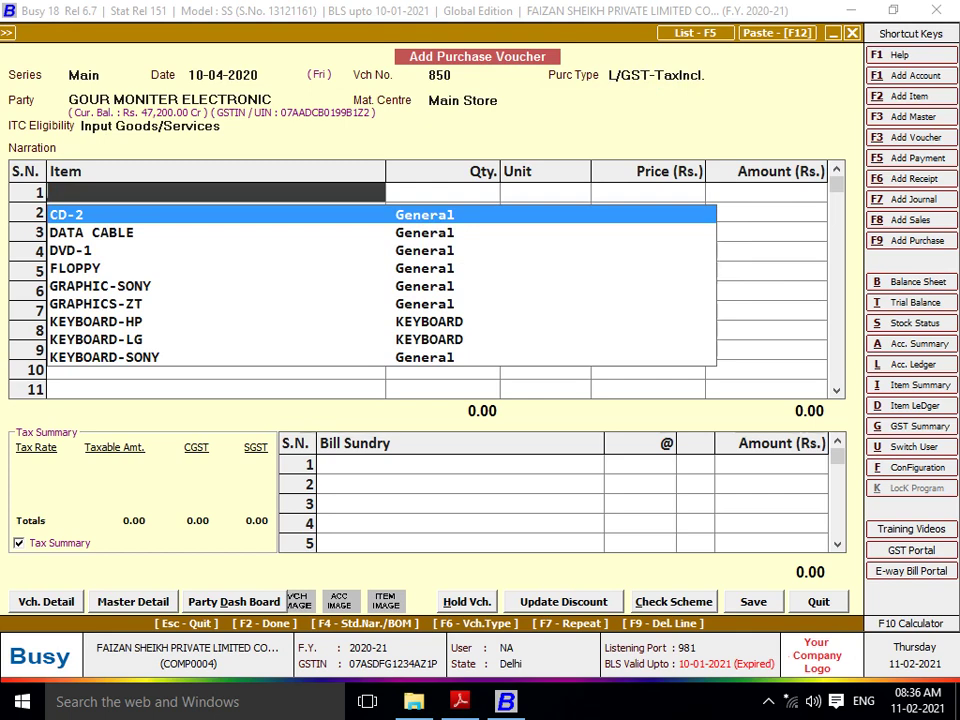
- Start a new item master named LOGITECH MOUSE in the General group with Pcs. as its unit
key(F2)
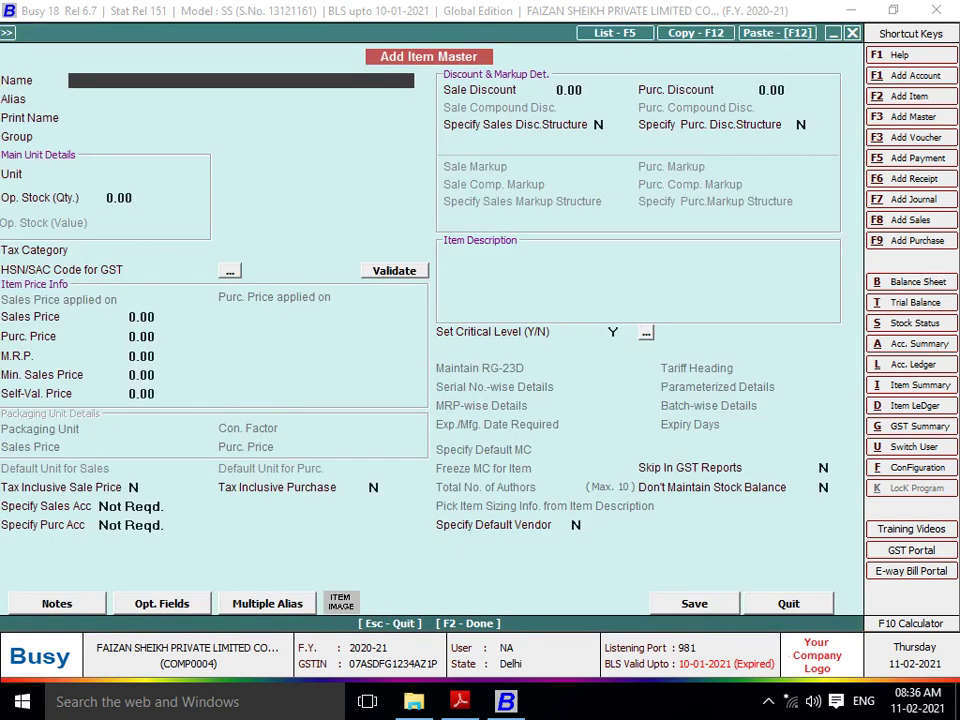
text(LOGITECH MOUSE)
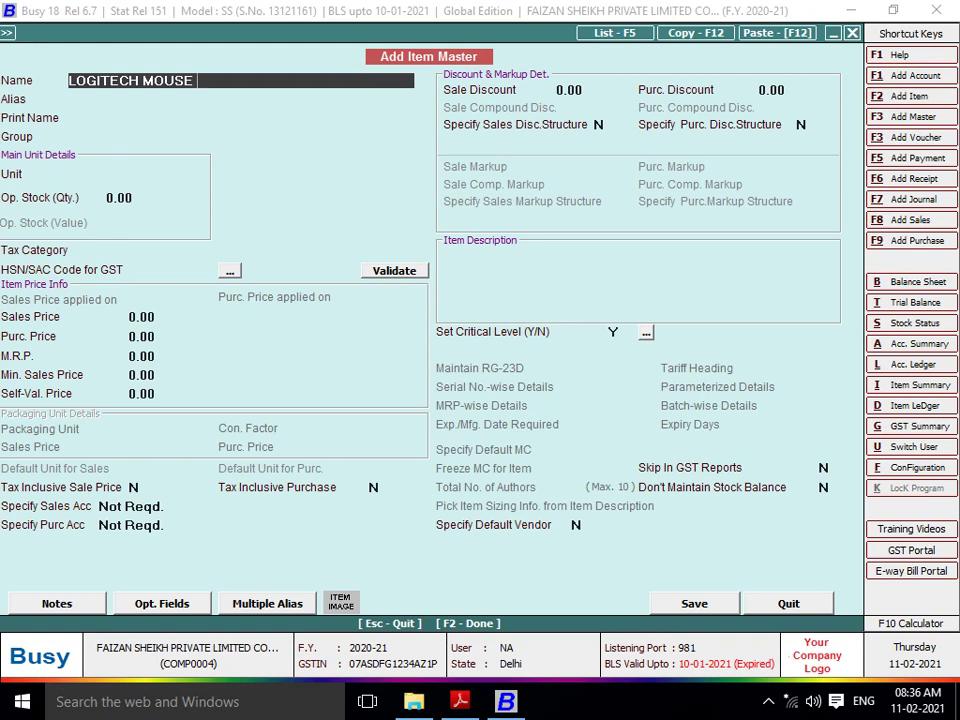
key(Return)
key(Return)
key(Return)
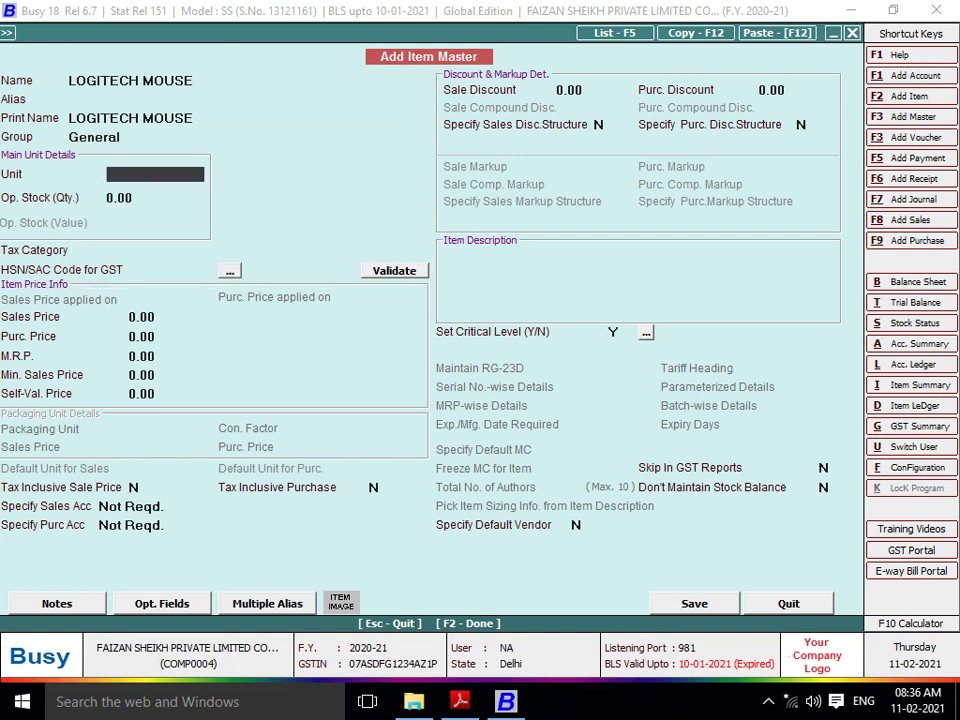
text(P)
key(Return)
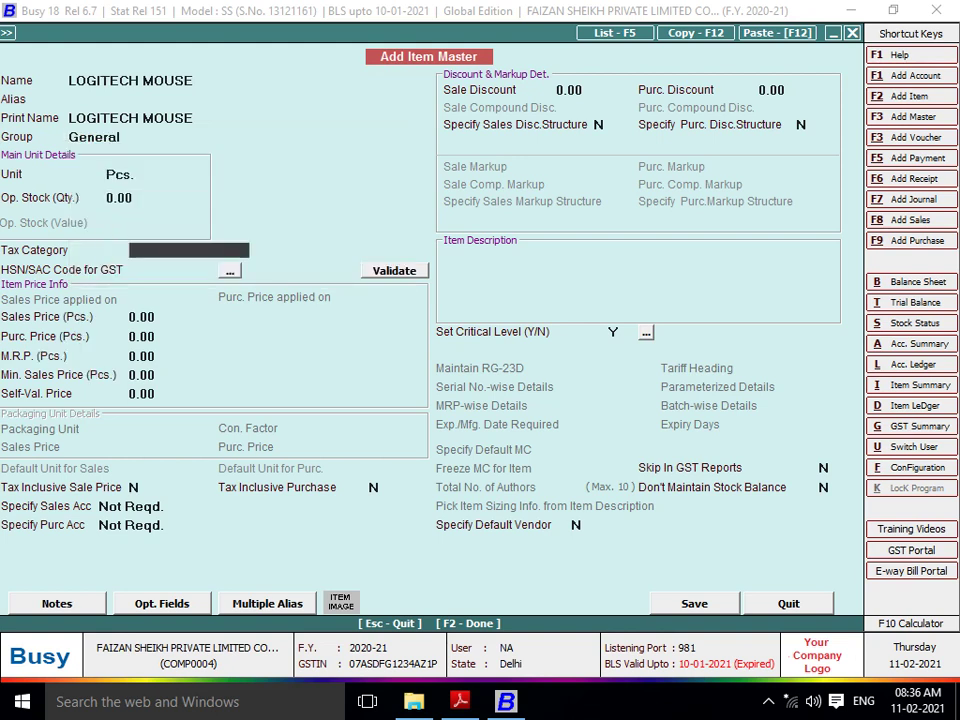
- Assign the tax category GST 5% and the HSN code 8526 to the new item
text(5)
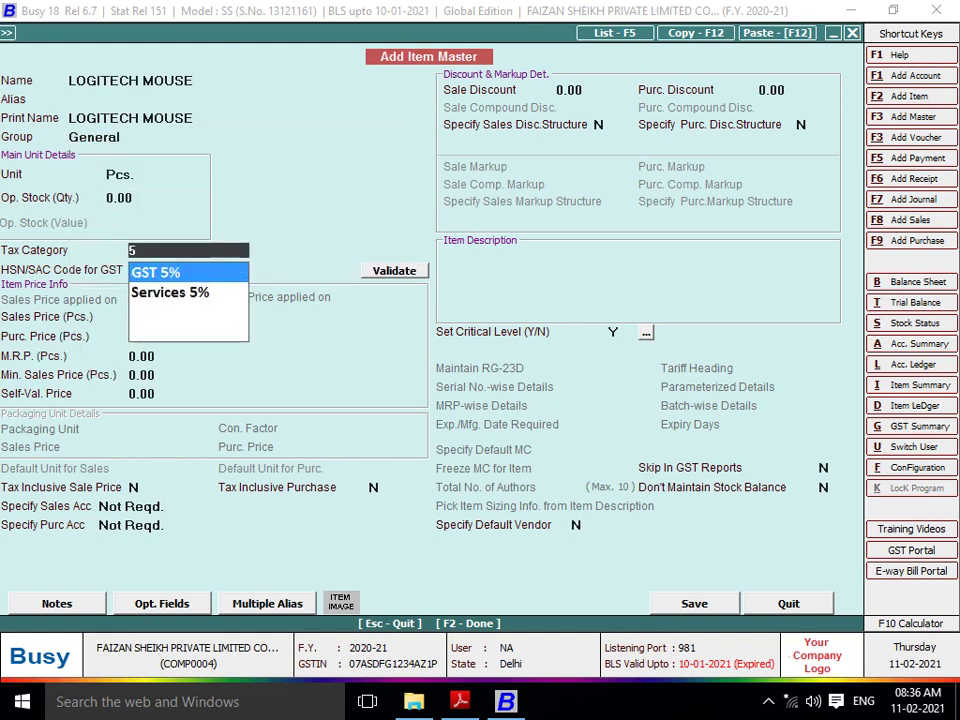
key(Return)
key(Up)
text(852)
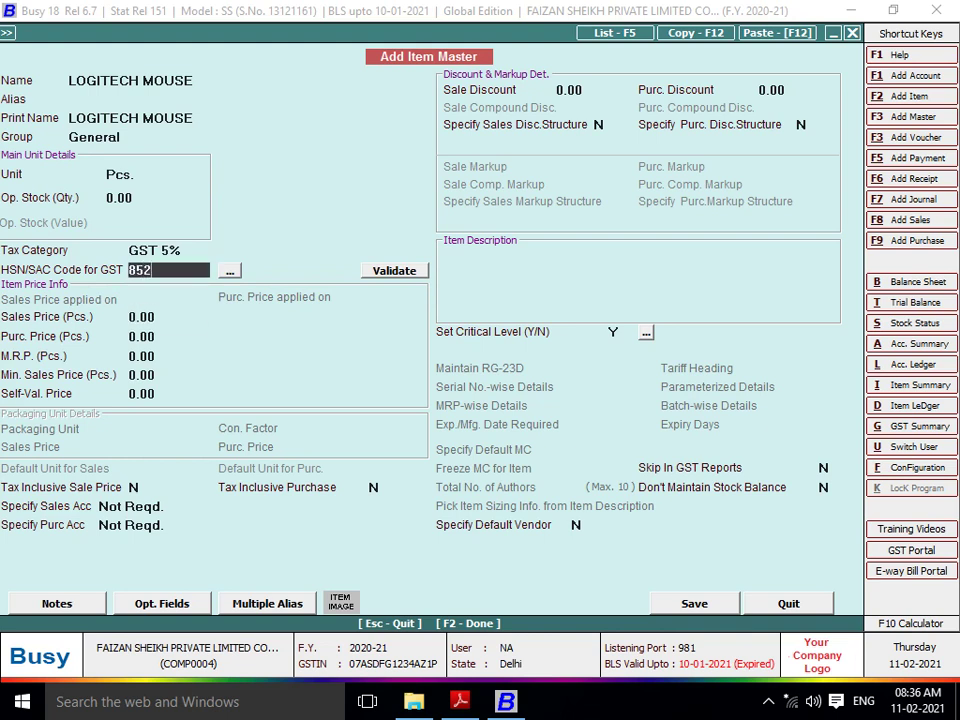
text(6)
key(Return)
key(Return)
key(Up)
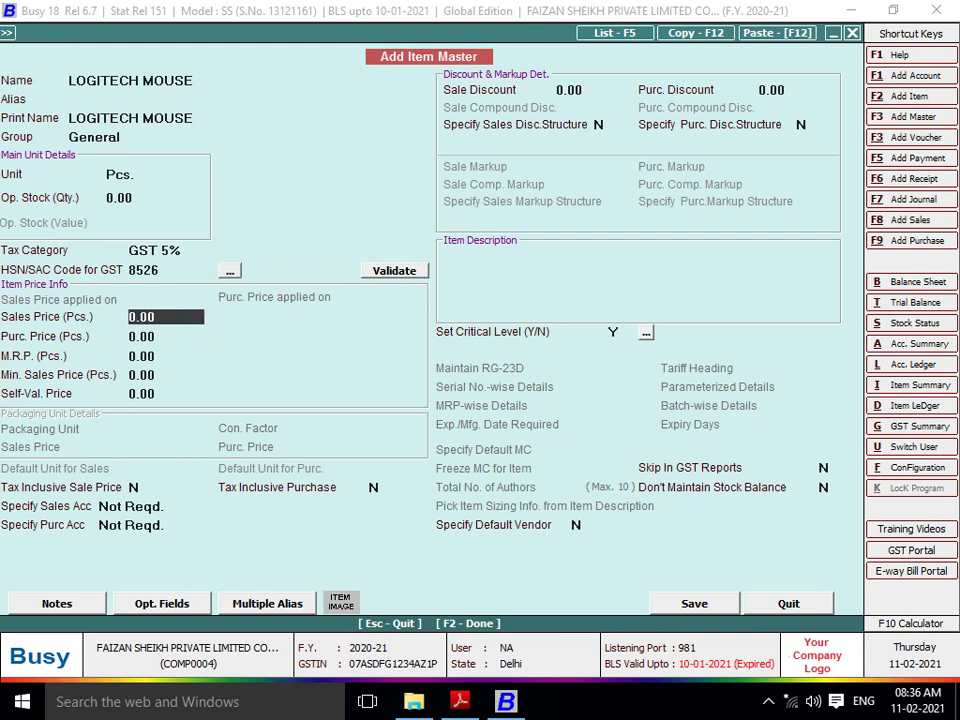
- Set the item's sales price to 350 and its purchase price to 250, leaving the other prices at zero
text(350)
key(Return)
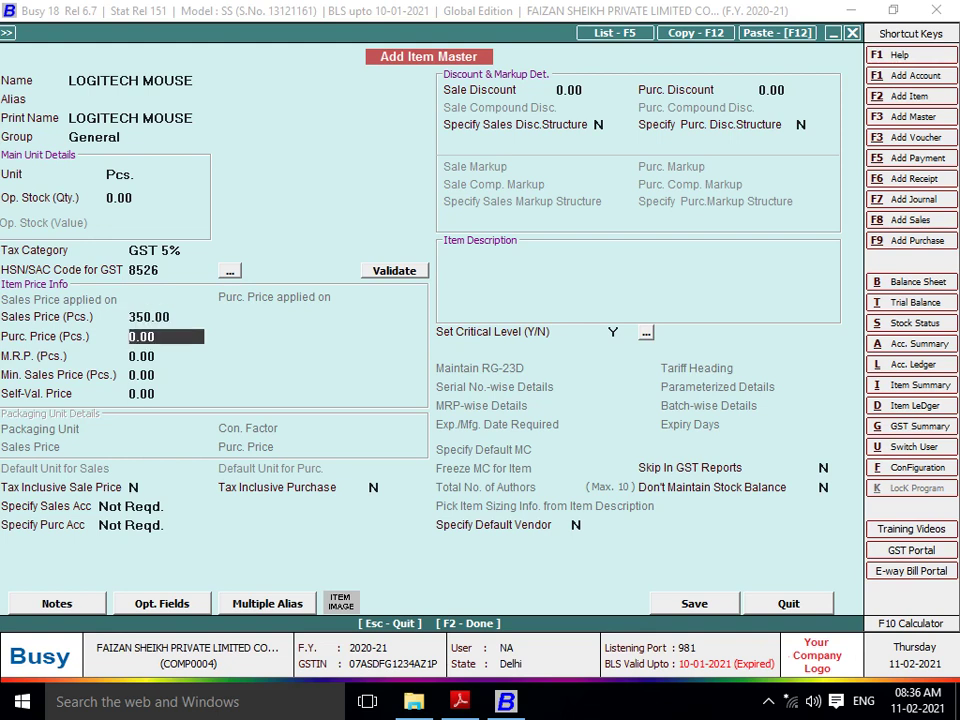
text(250)
key(Return)
key(Return)
key(Return)
key(Return)
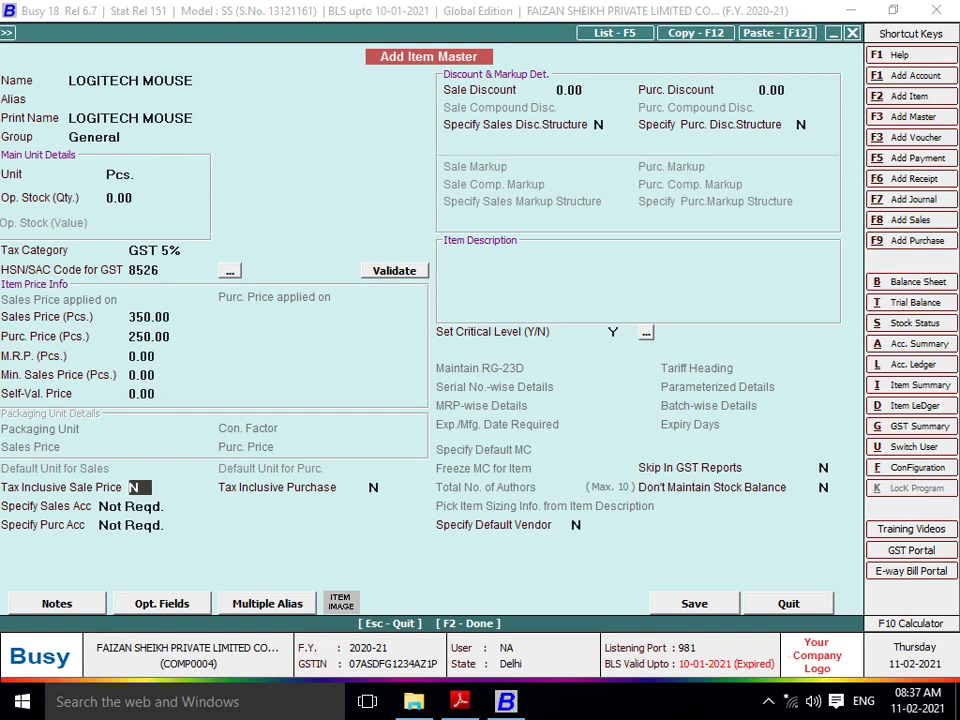
- Mark both the sale price and the purchase price of the item as tax inclusive
text(Y)
key(Return)
text(Y)
key(Return)
key(Return)
key(Return)
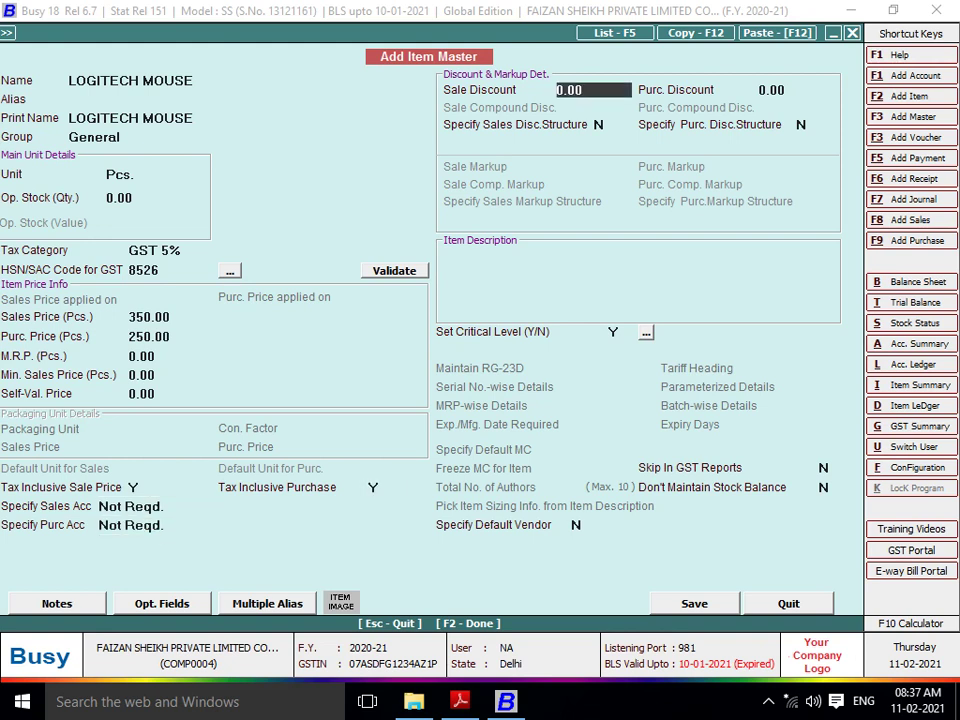
- Keep the default discount settings, set the critical level option to N and save the item master
key(Return)
key(Return)
key(Return)
key(Return)
key(Return)
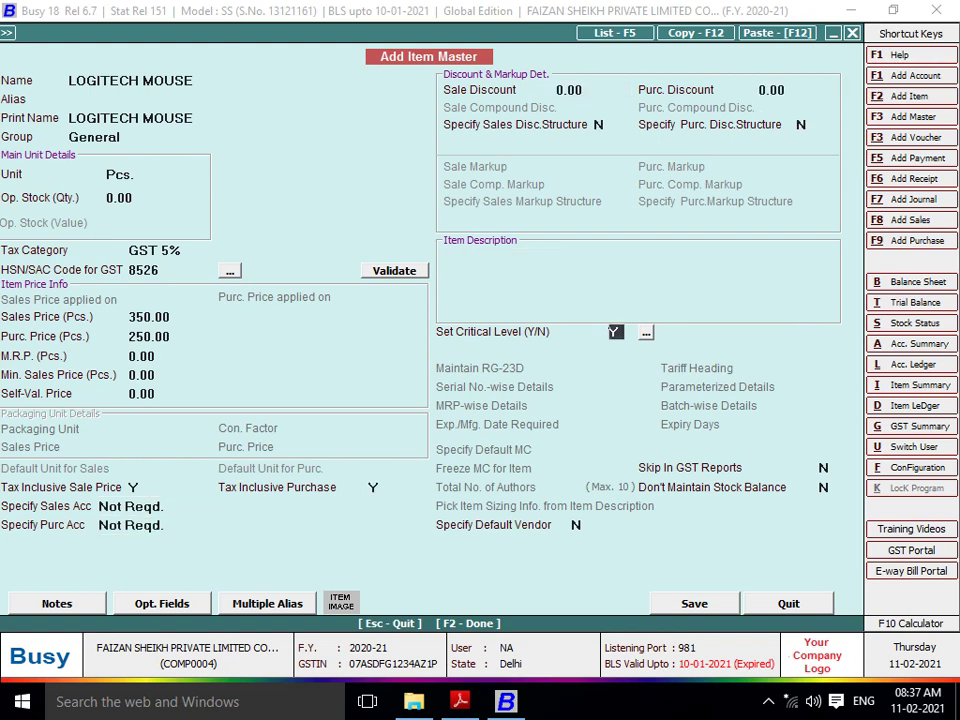
text(N)
key(Return)
key(Return)
key(Return)
key(Return)
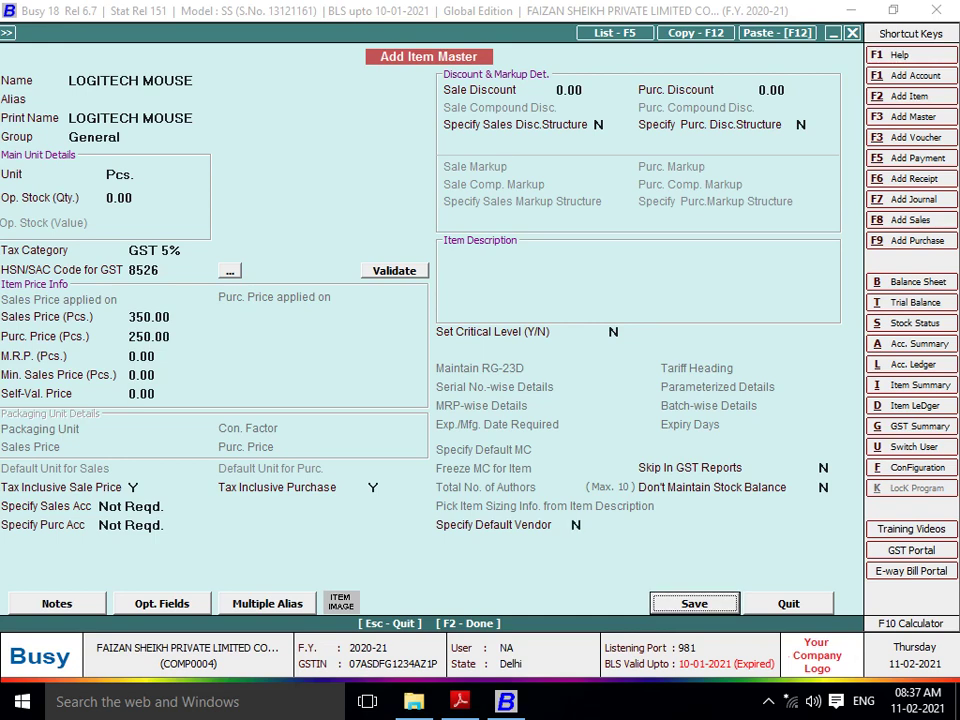
key(Return)
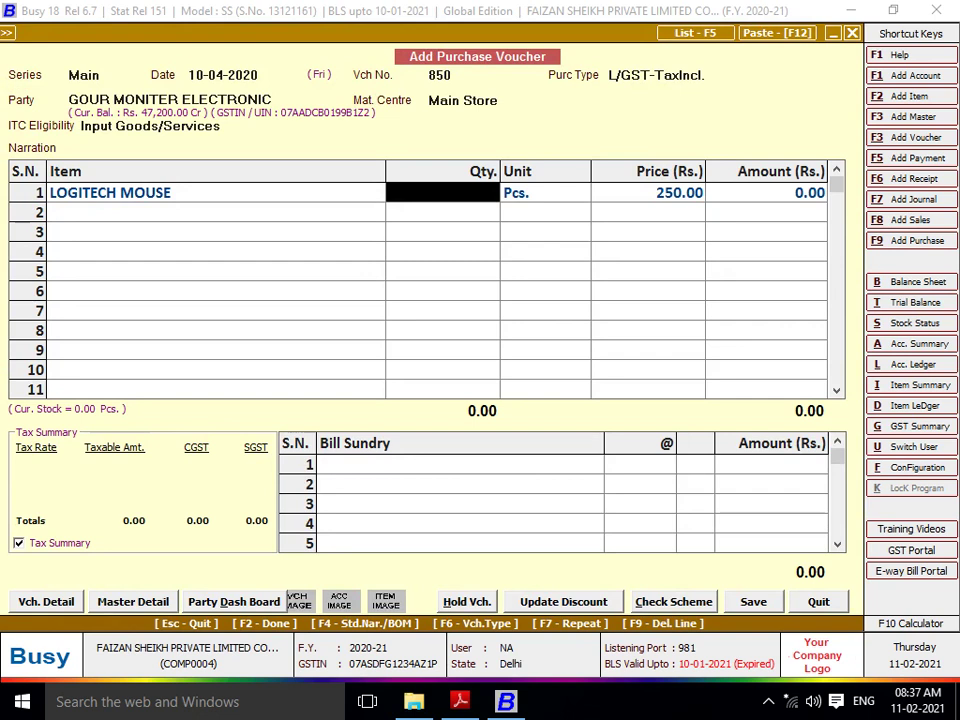
- Enter a quantity of 100 for LOGITECH MOUSE at the price of 250 and accept its item-wise tax information
text(100)
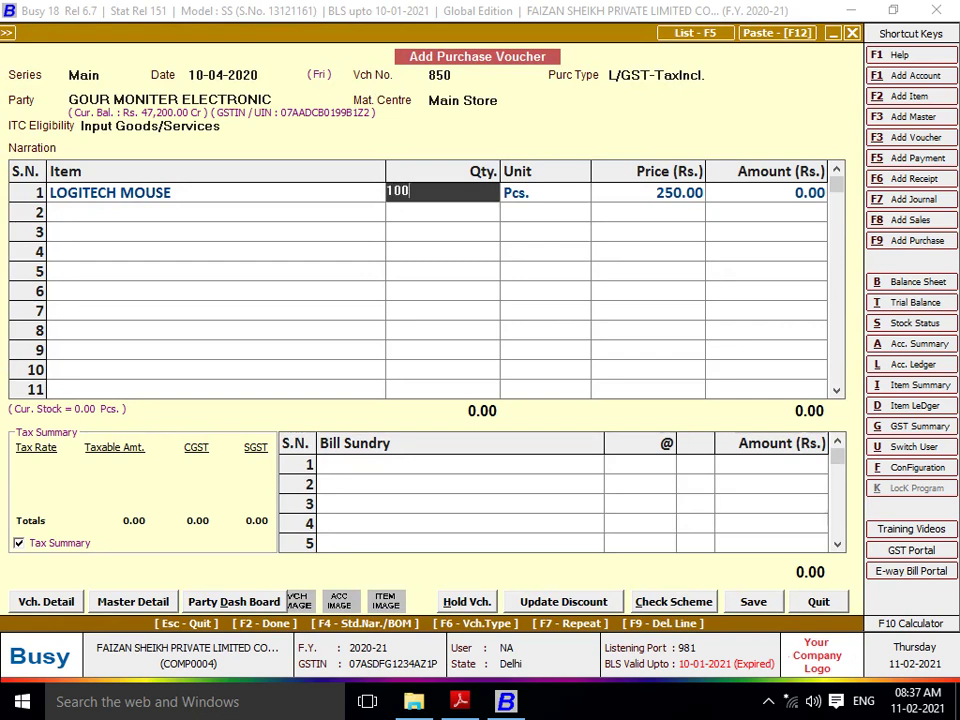
key(Return)
key(Return)
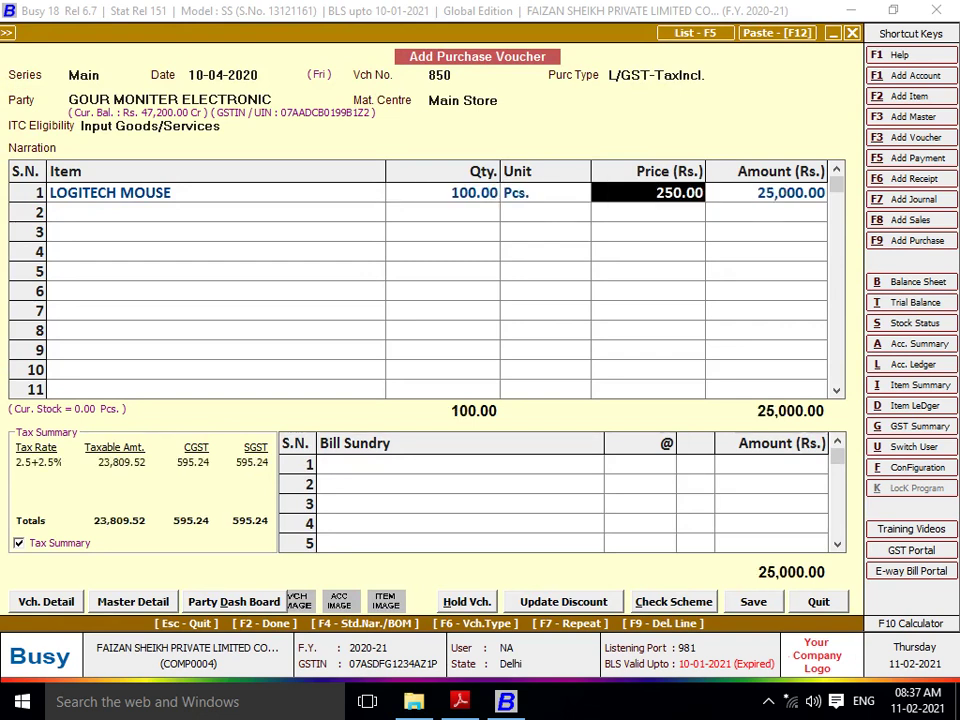
key(Return)
key(Return)
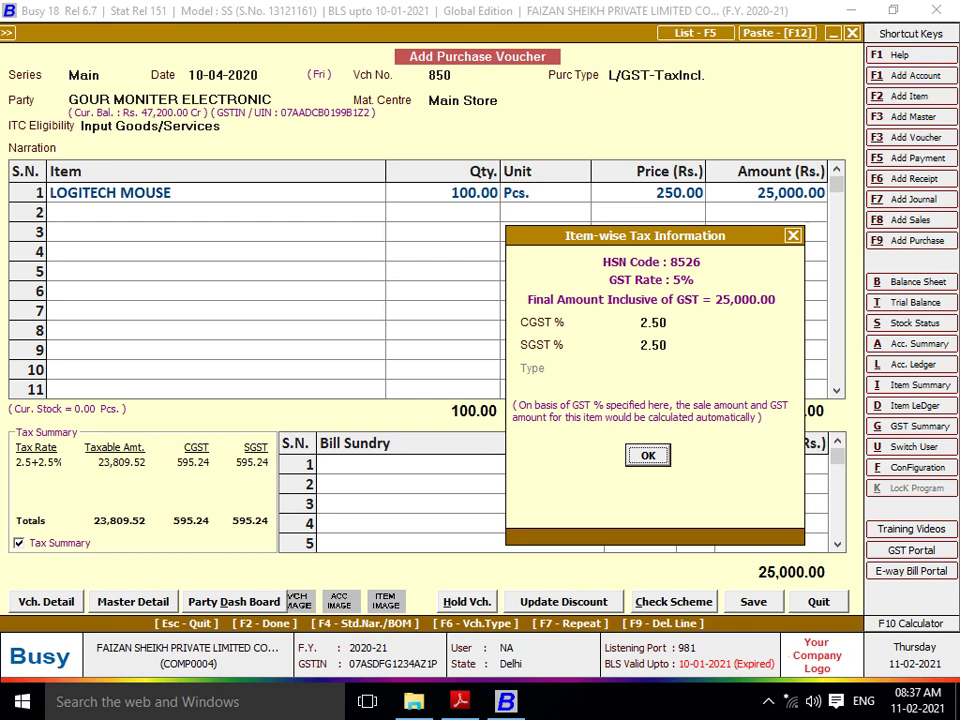
key(Return)
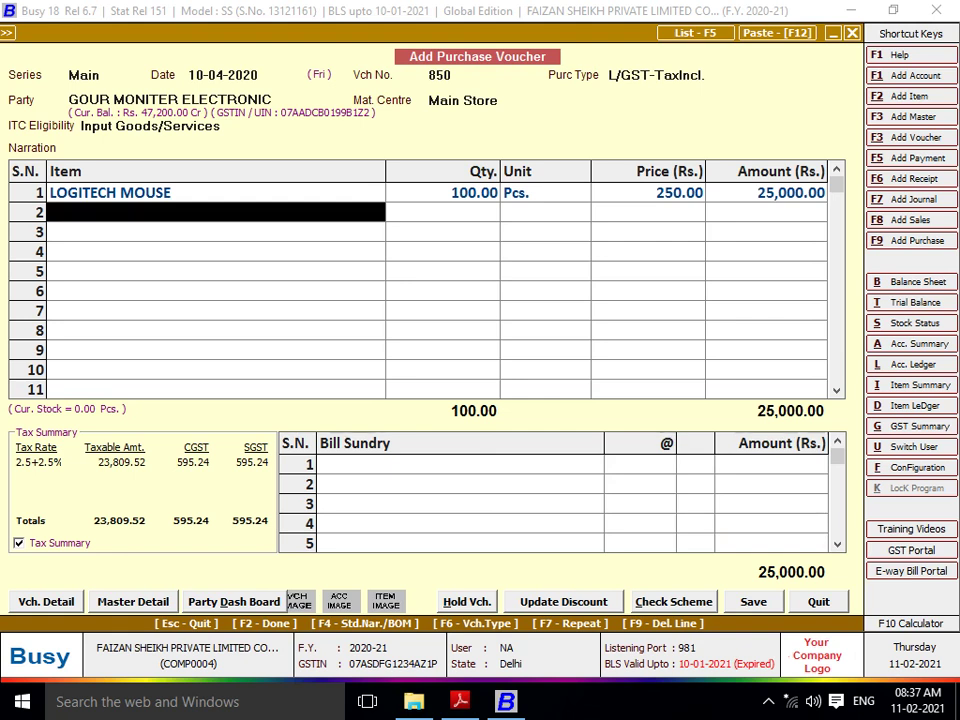
- Finish the voucher without bill sundries, accept the GST reporting bill details and save the purchase
key(Return)
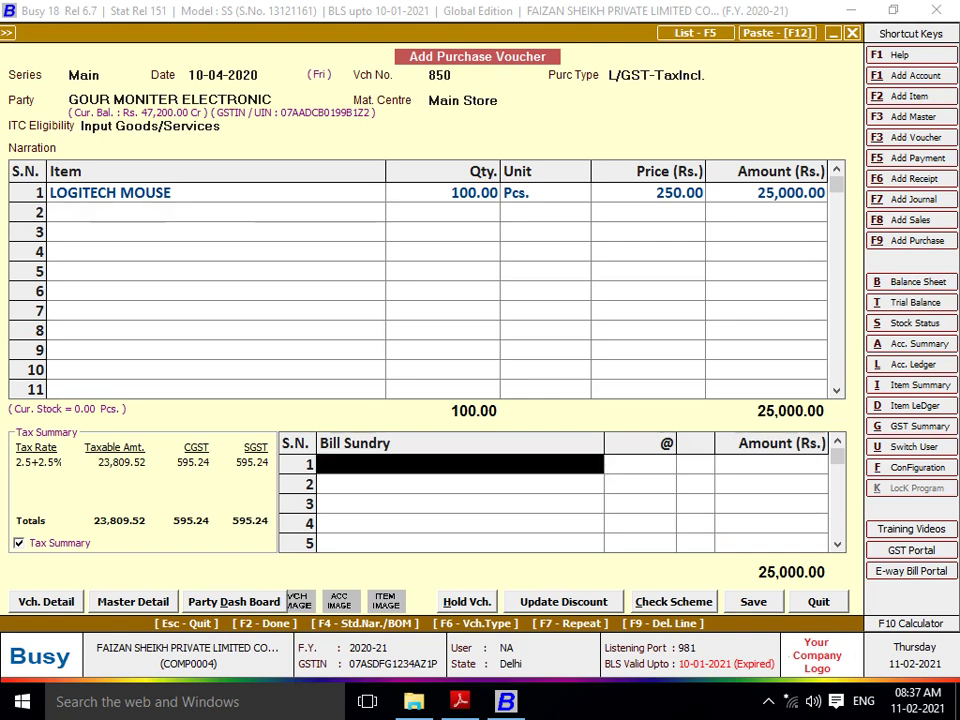
key(Return)
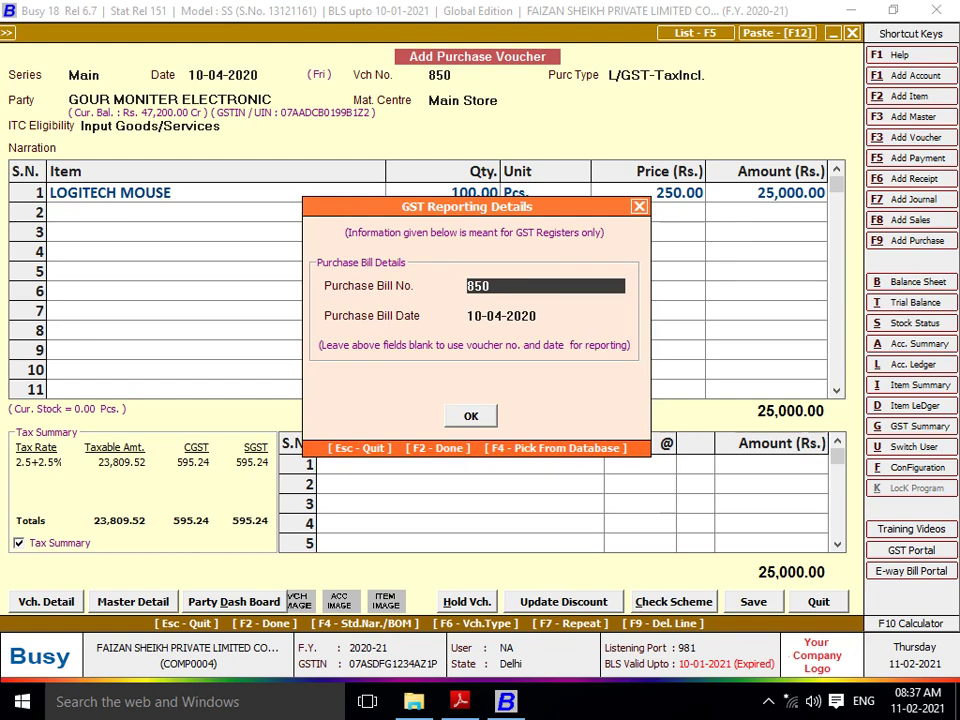
key(Return)
key(Return)
key(Return)
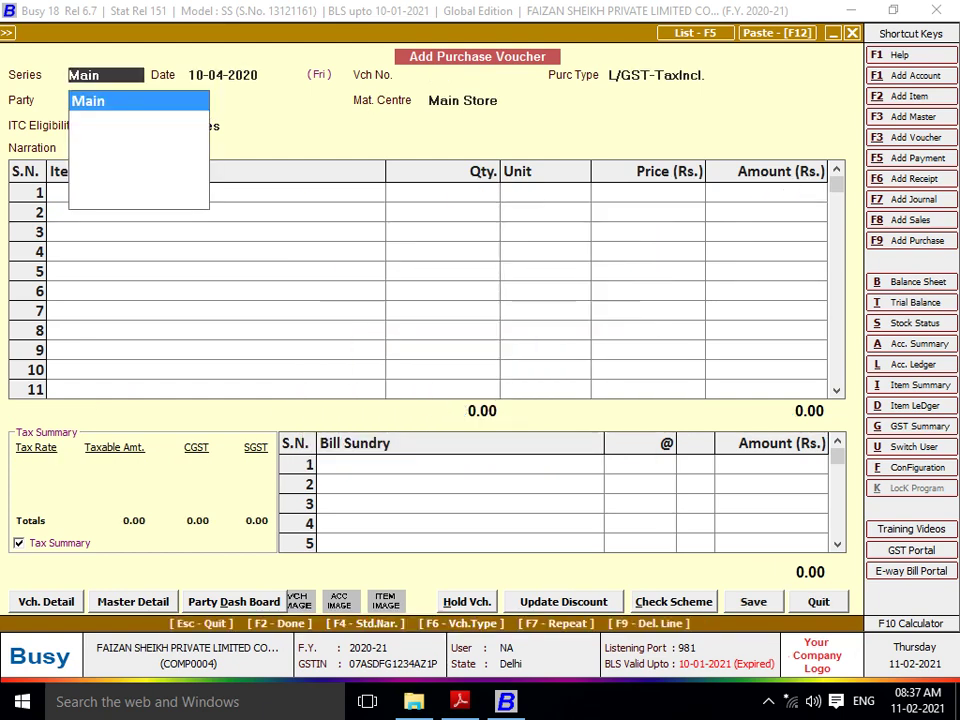
- Leave purchase entry and open a new sales voucher, keeping the date 15-04-2020
key(Escape)
key(Escape)
key(Up)
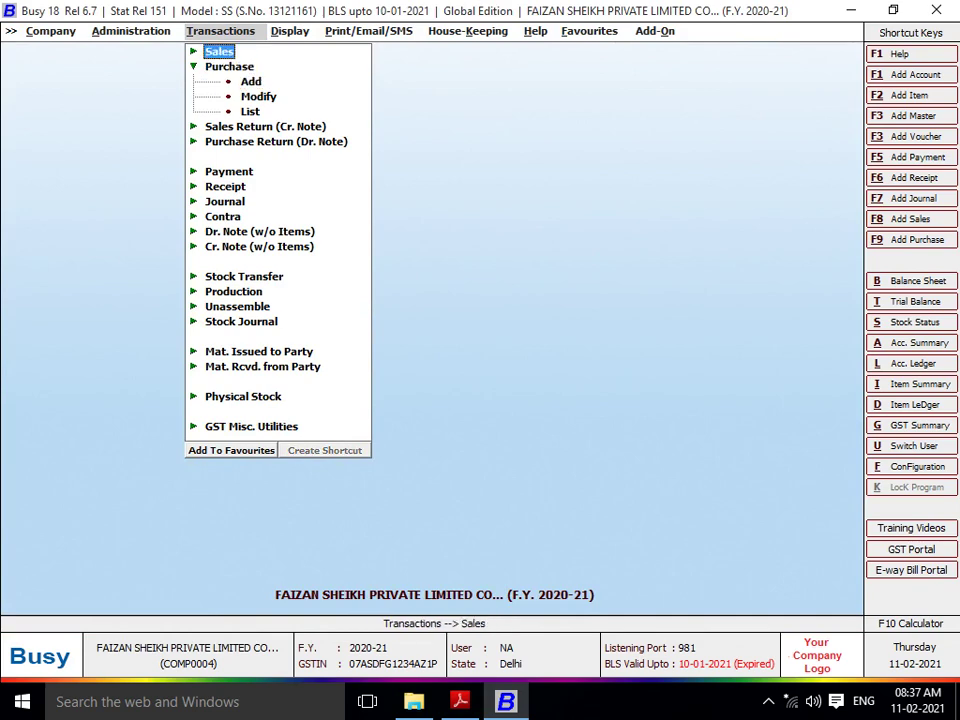
key(Return)
key(Return)
key(Return)
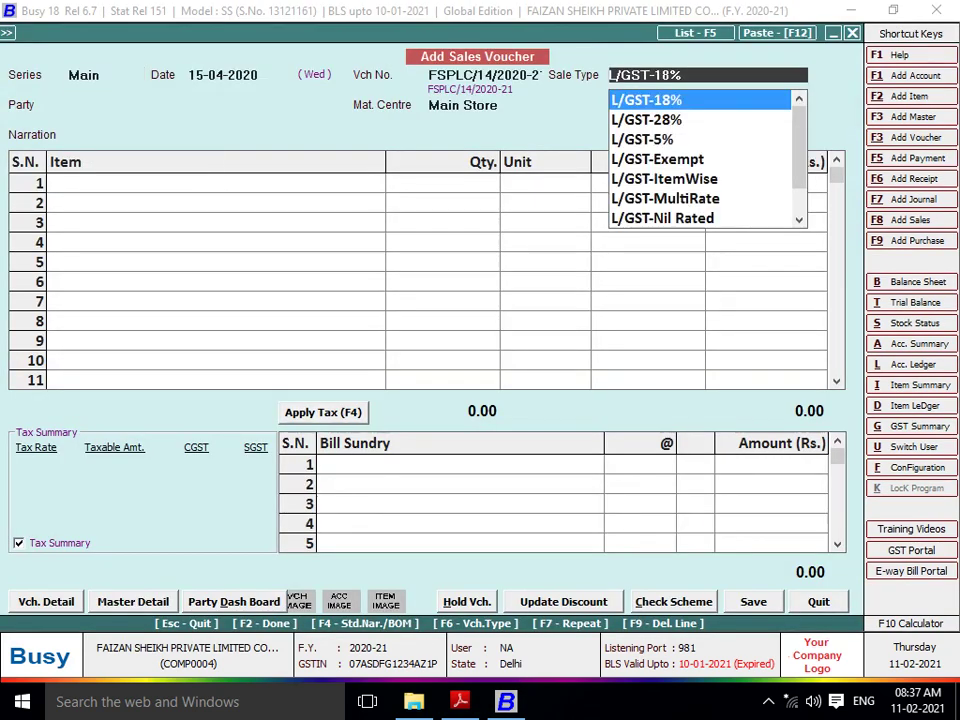
- Set the sale type to L/GST-TaxIncl. and choose BUDY INFOTECH as the party, leaving the narration blank
text(IA)
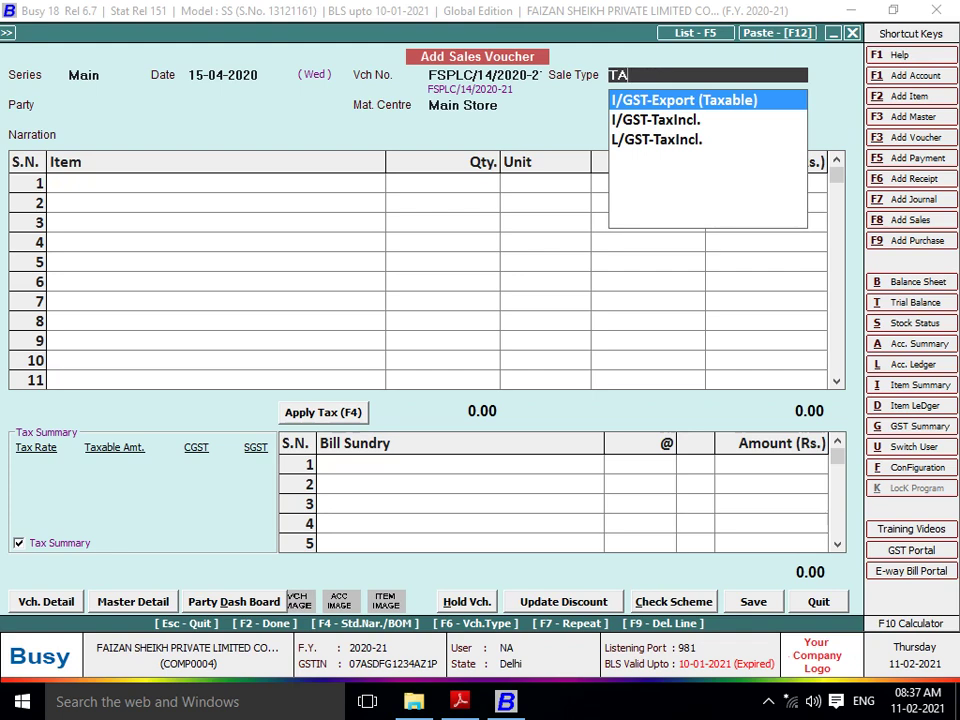
key(Down)
key(Down)
key(Return)
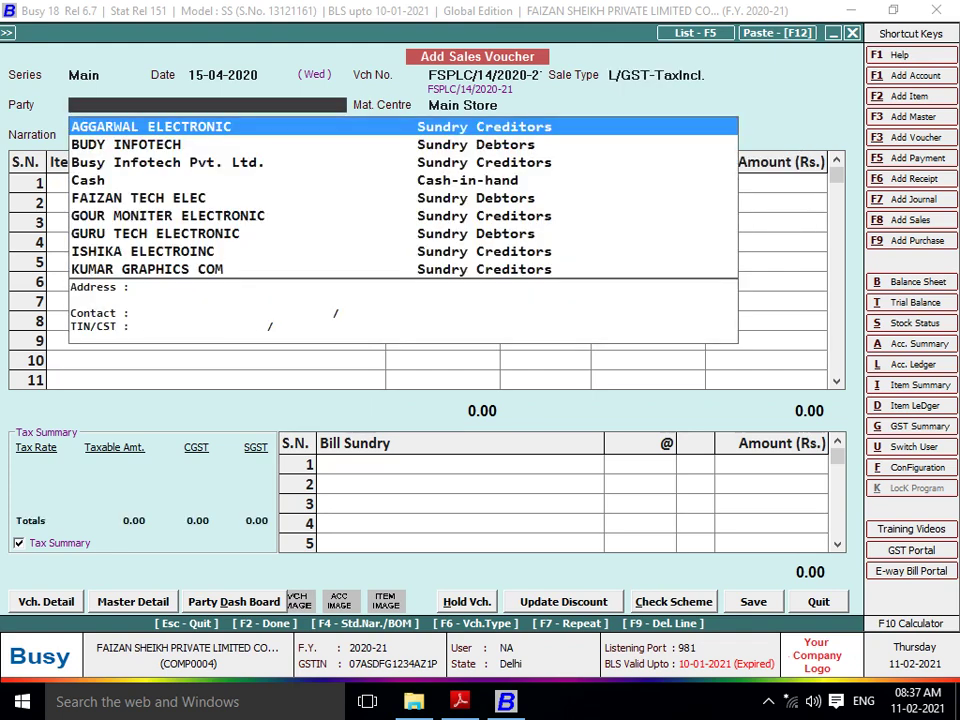
key(Down)
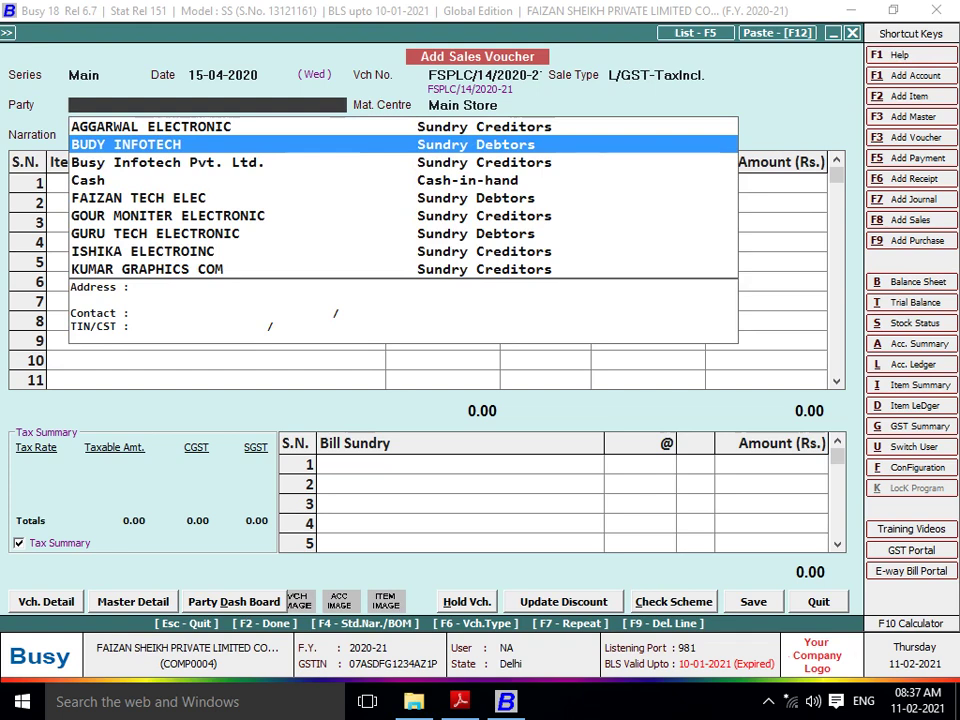
key(Return)
key(Return)
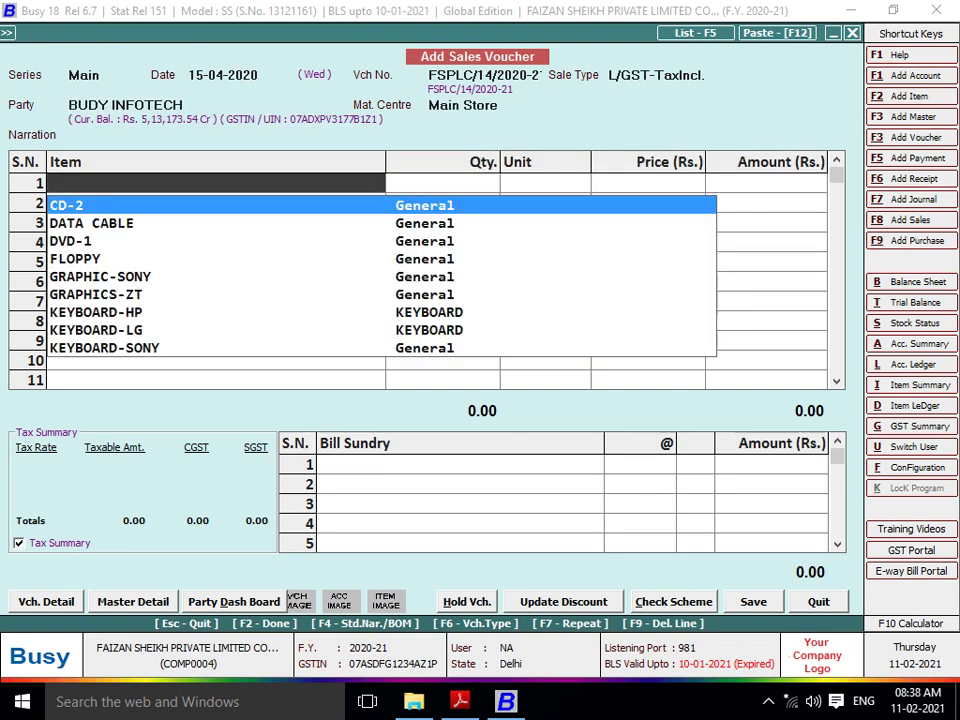
- Search the item list for MOUSE and choose LOGITECH MOUSE as the first item of the sales voucher
text(MO)
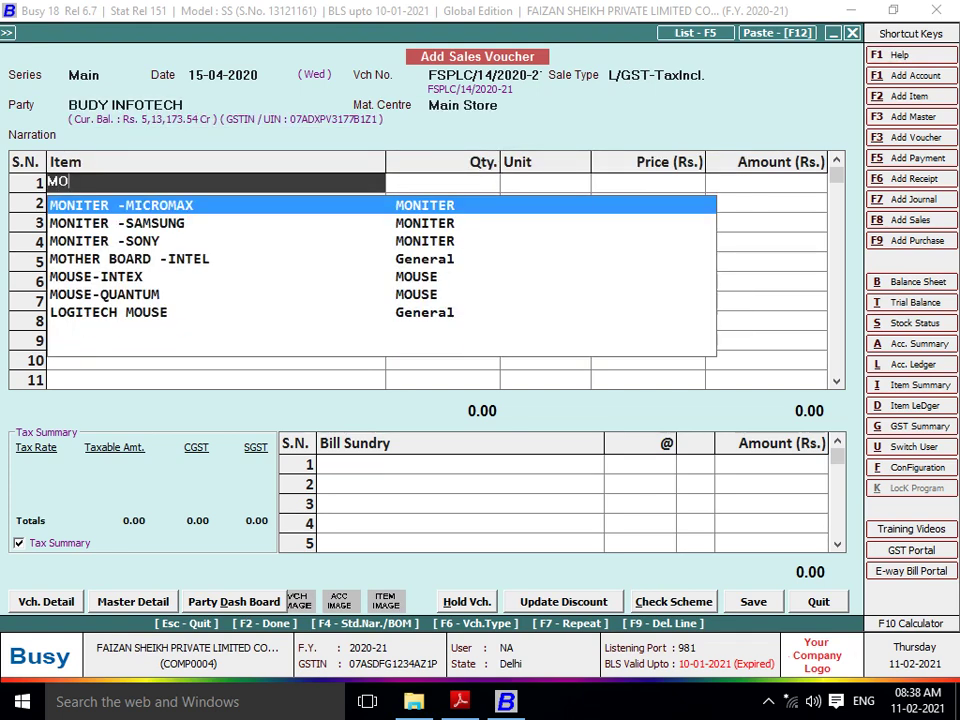
text(USE)
key(Down)
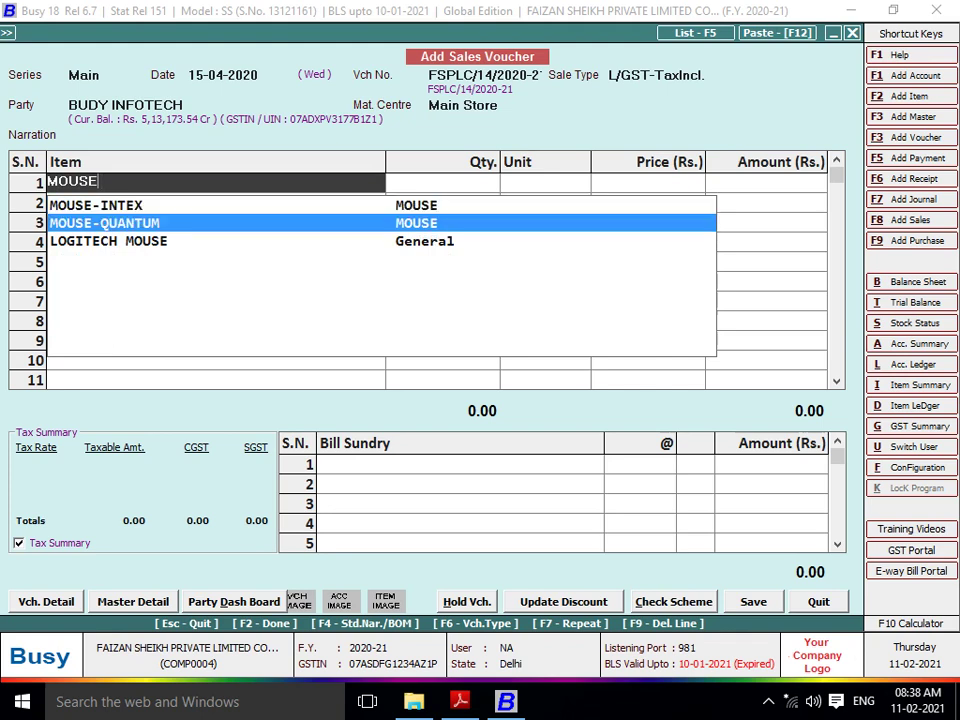
key(Down)
key(Return)
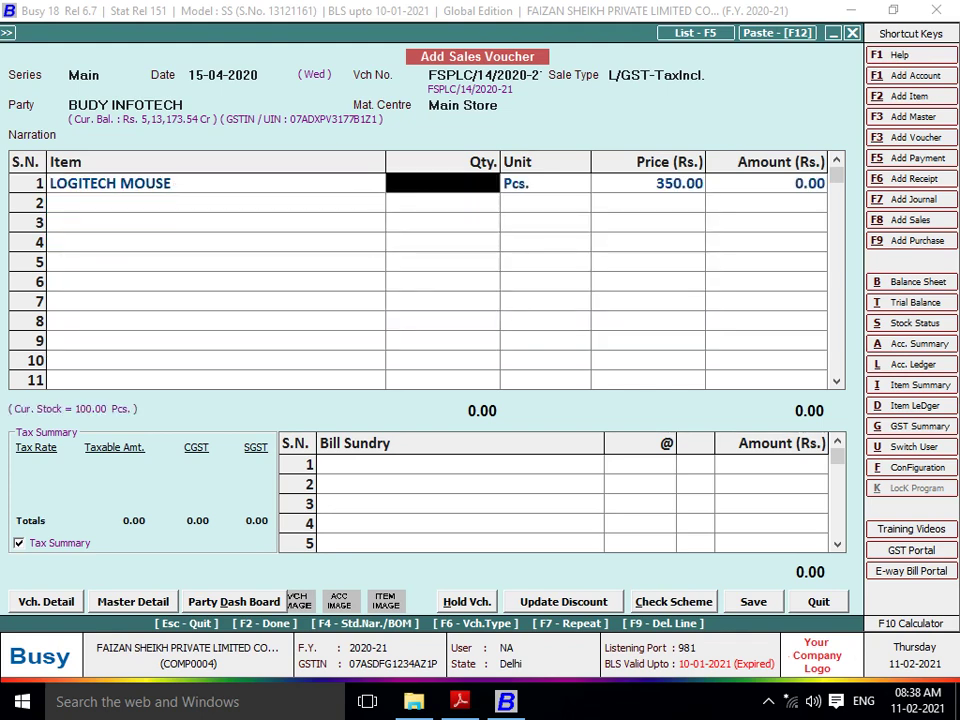
- Enter a quantity of 10 Pcs. for LOGITECH MOUSE, accepting the price of 350 without any discount
text(10)
key(Return)
key(Return)
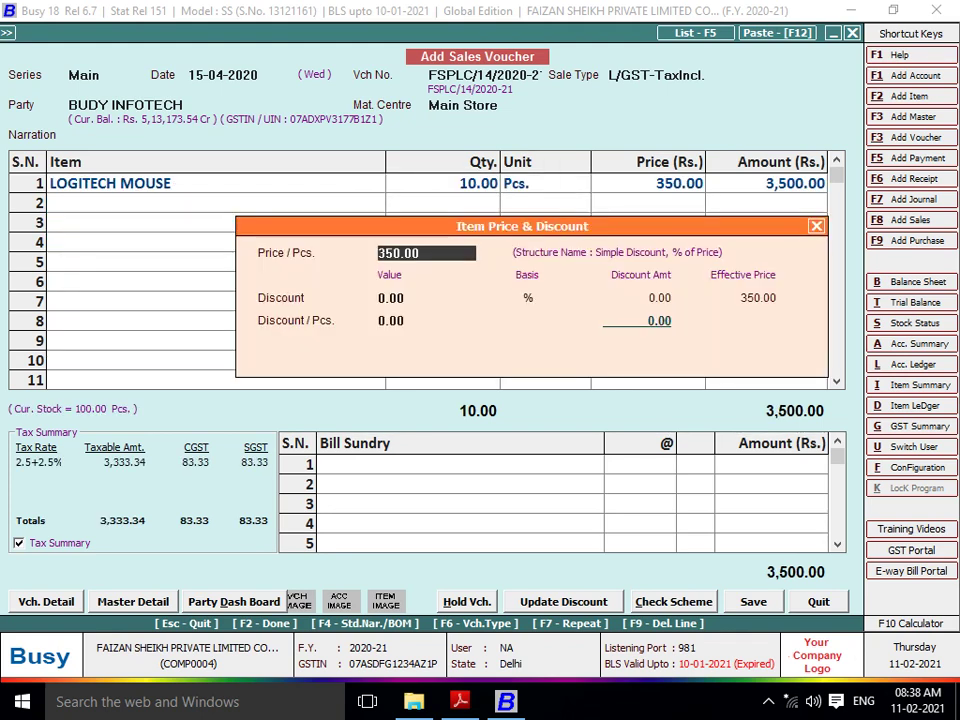
key(Return)
key(Return)
key(Return)
key(Return)
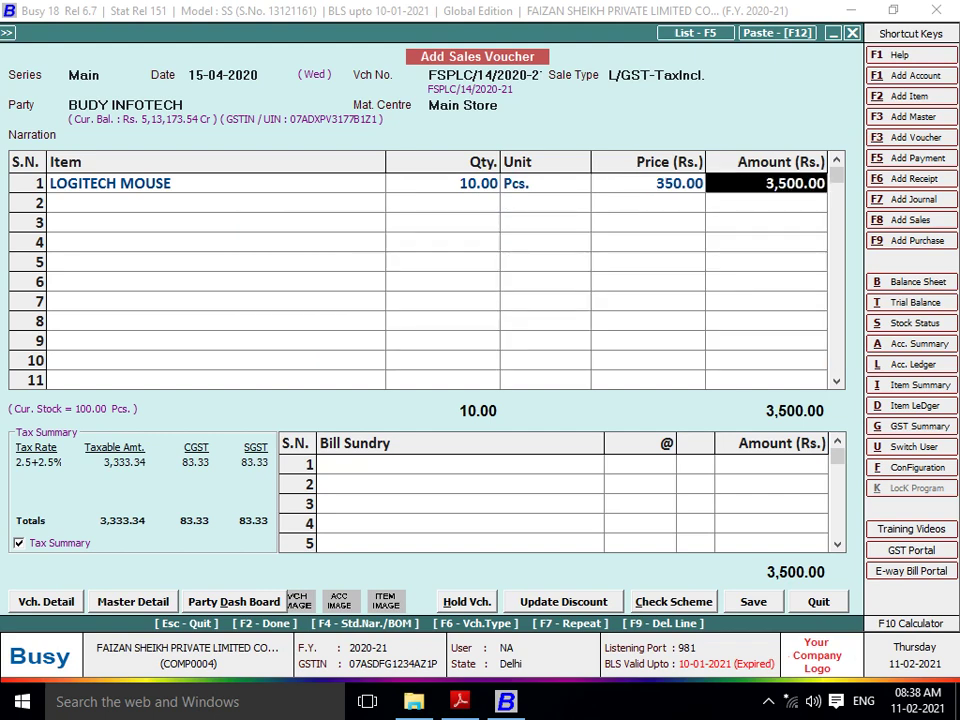
key(Return)
key(Return)
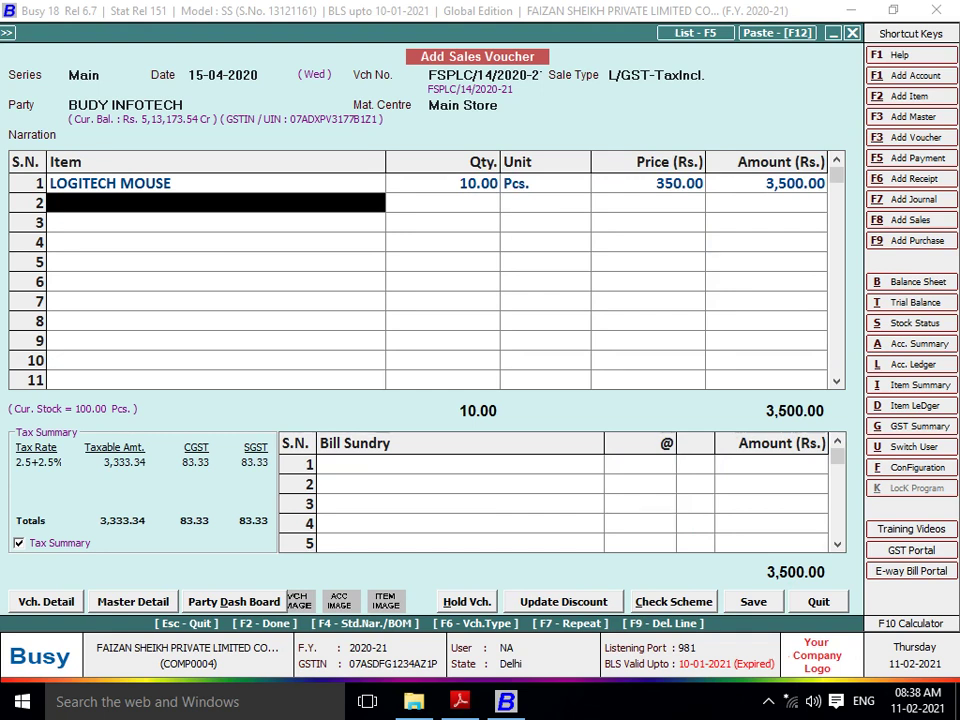
- Save the BUDY INFOTECH sale without bill sundries and review its invoice preview in the STANDARD format down to the tax summary
key(Return)
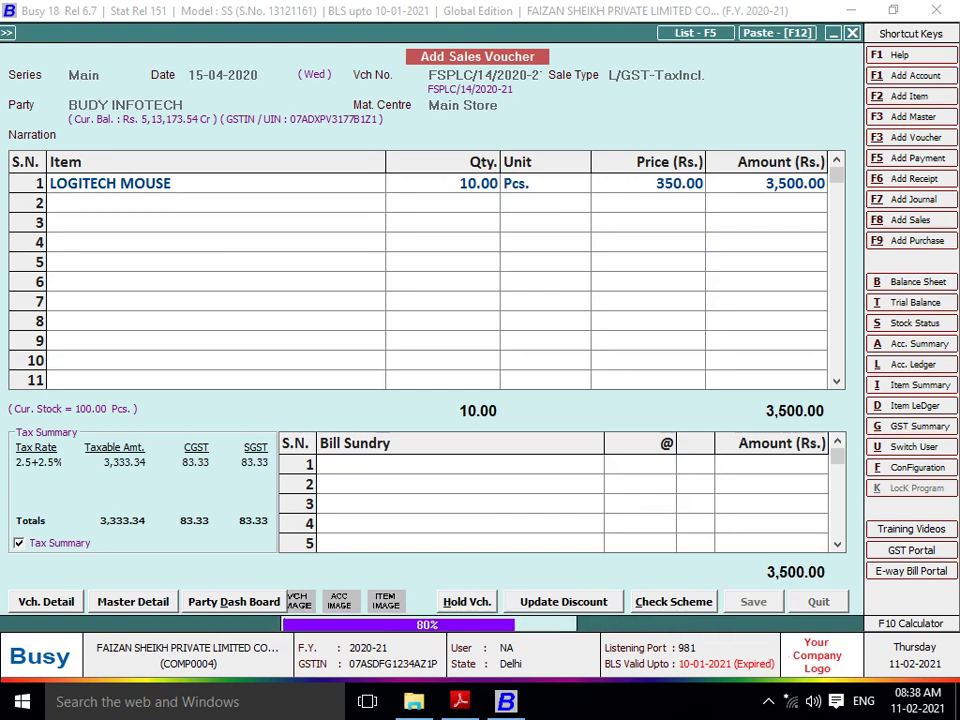
key(Return)
key(Return)
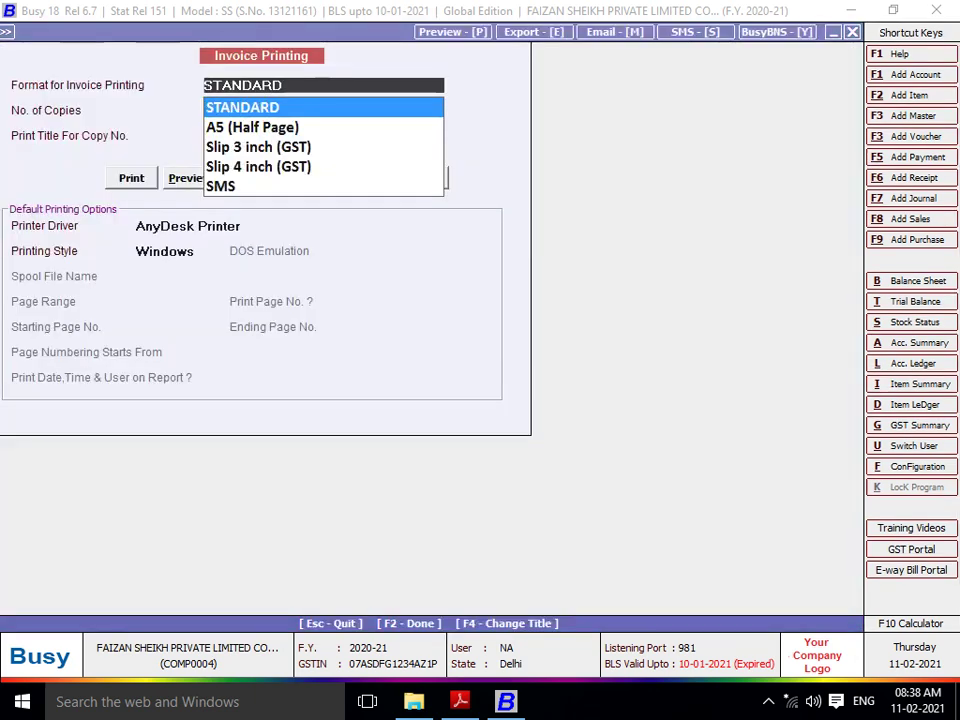
key(Return)
key(Return)
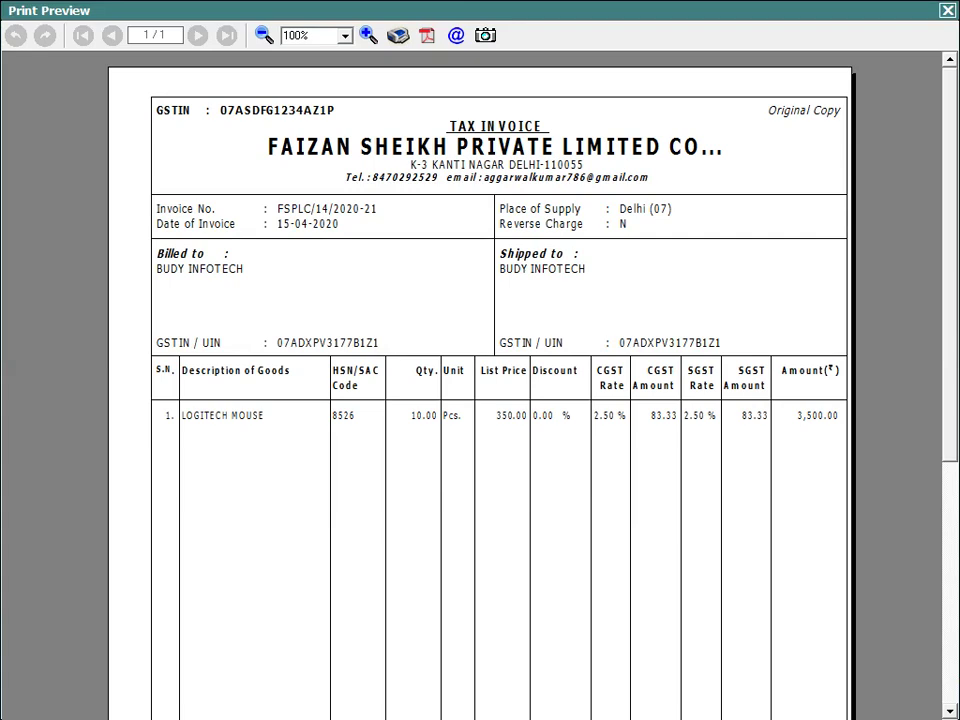
scroll(480, 380, down, 7)
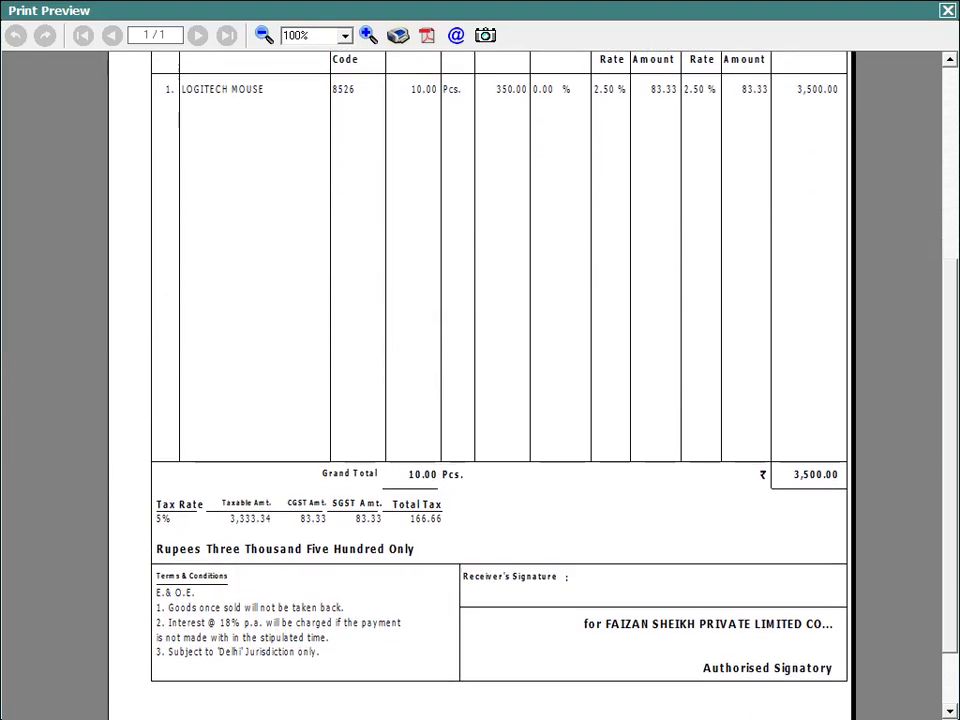
scroll(480, 380, down, 2)
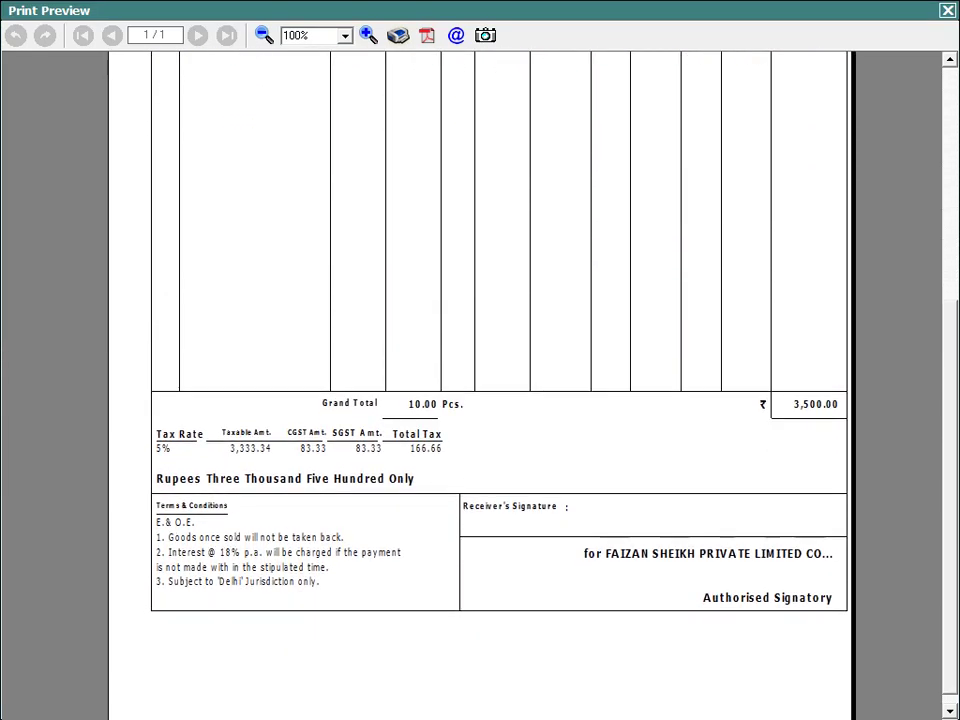
scroll(480, 380, up, 2)
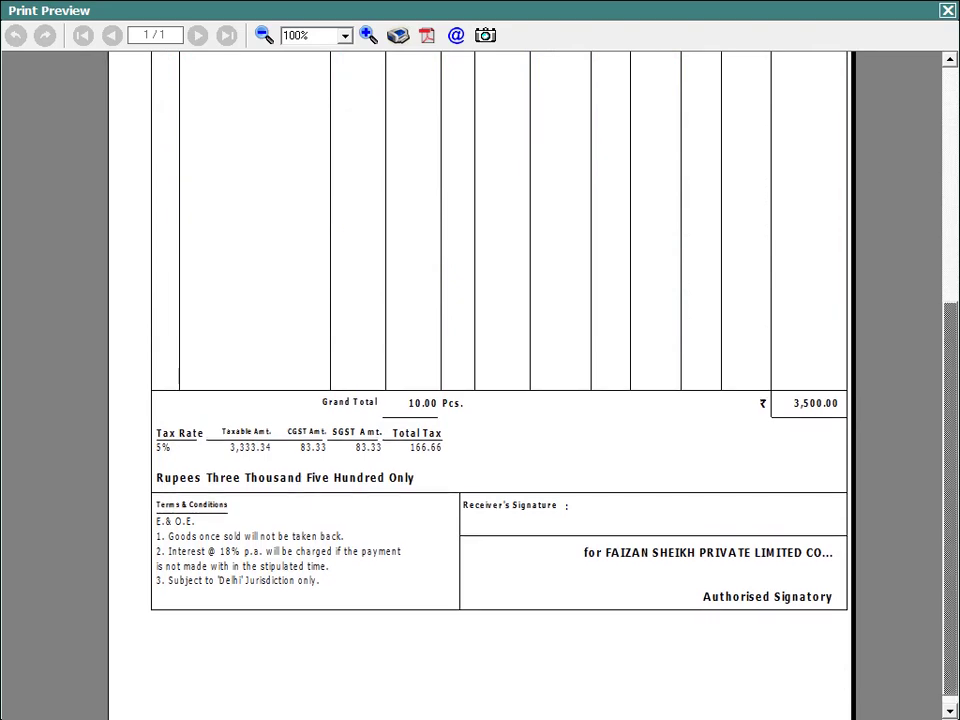
scroll(480, 380, up, 6)
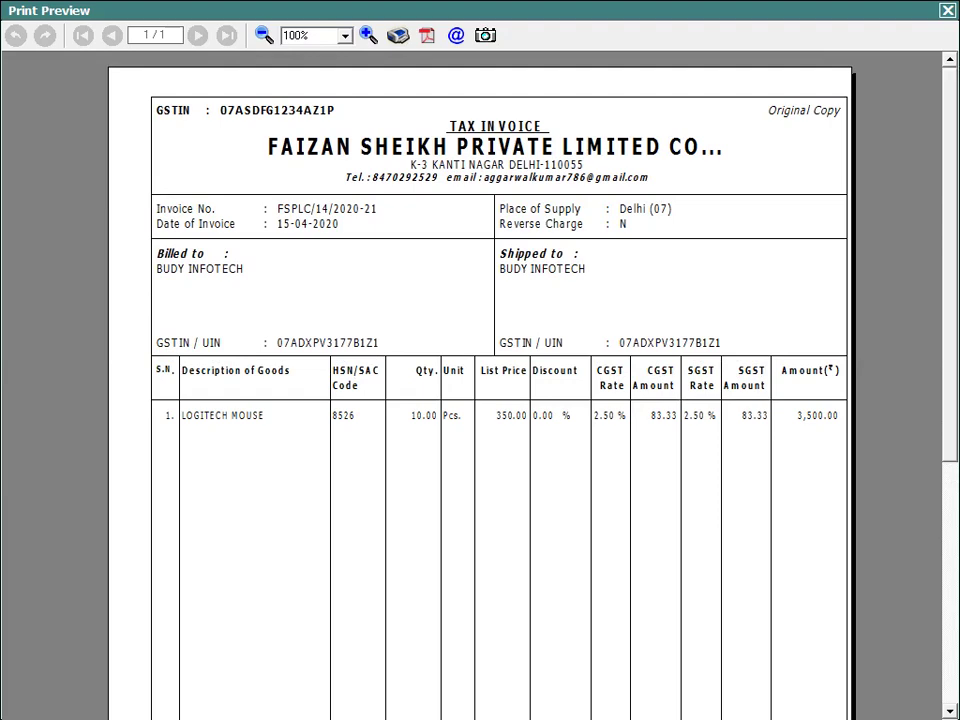
key(Escape)
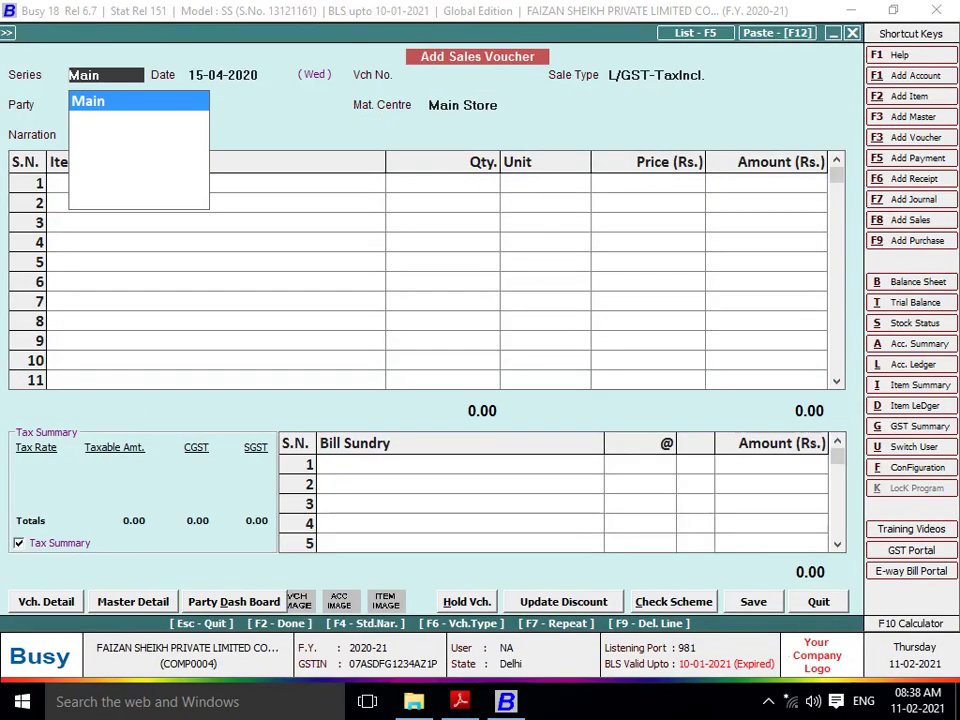
- Start another sales voucher in the Main series dated 15-04-2020 with Cash as the party and no narration
key(Return)
key(Return)
key(Return)
text(CAS)
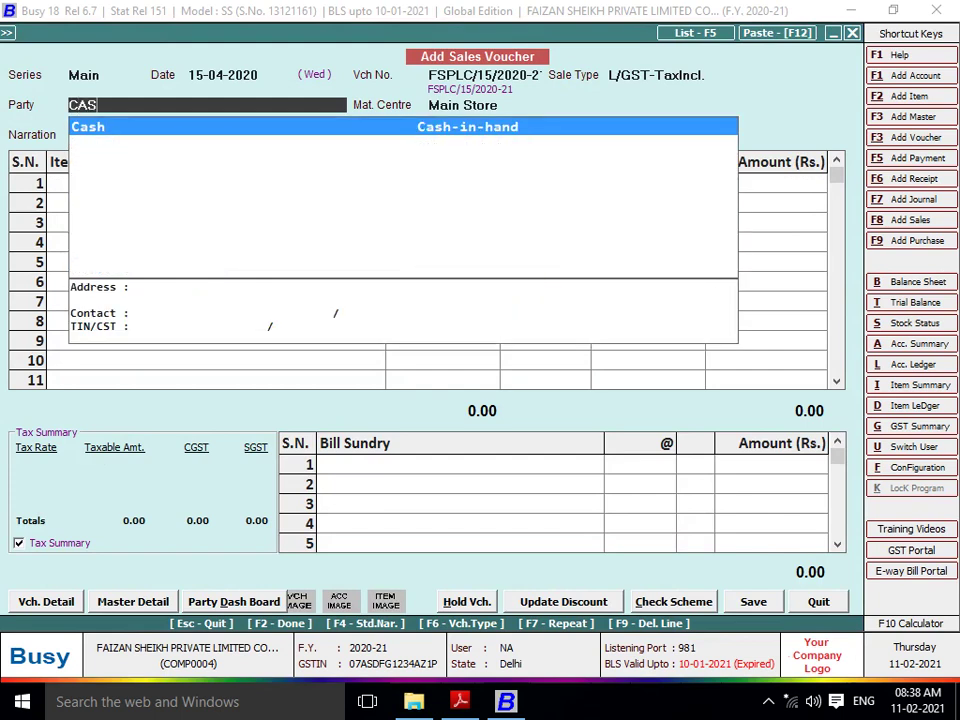
key(Return)
key(Return)
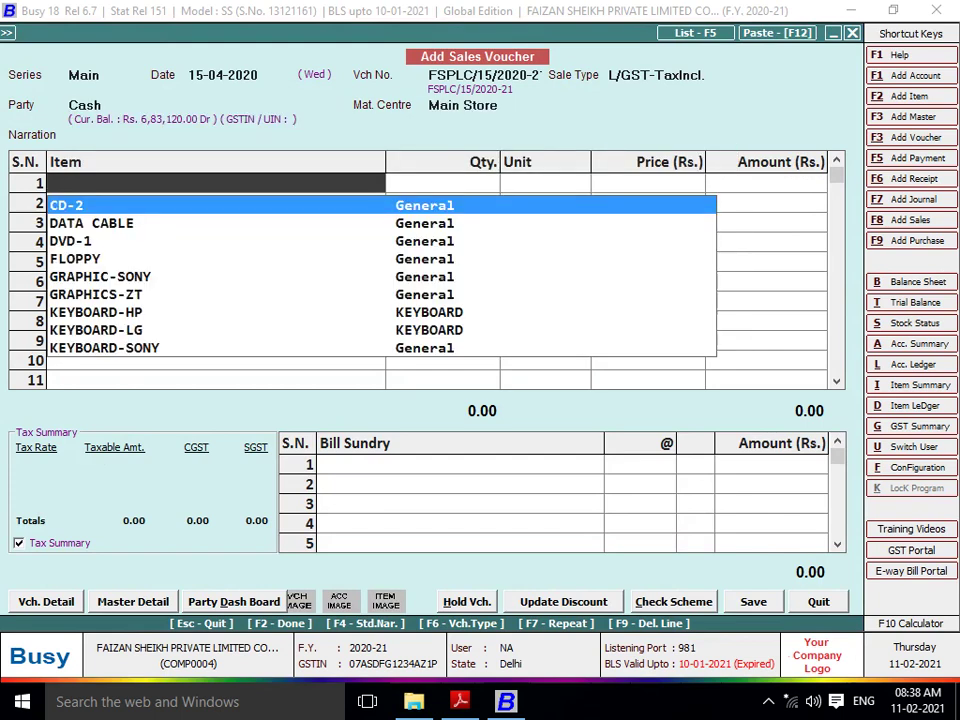
- Add 1 piece of LOGITECH MOUSE to the cash sale at the price of 350 without any discount
text(LOGI)
key(Return)
text(1)
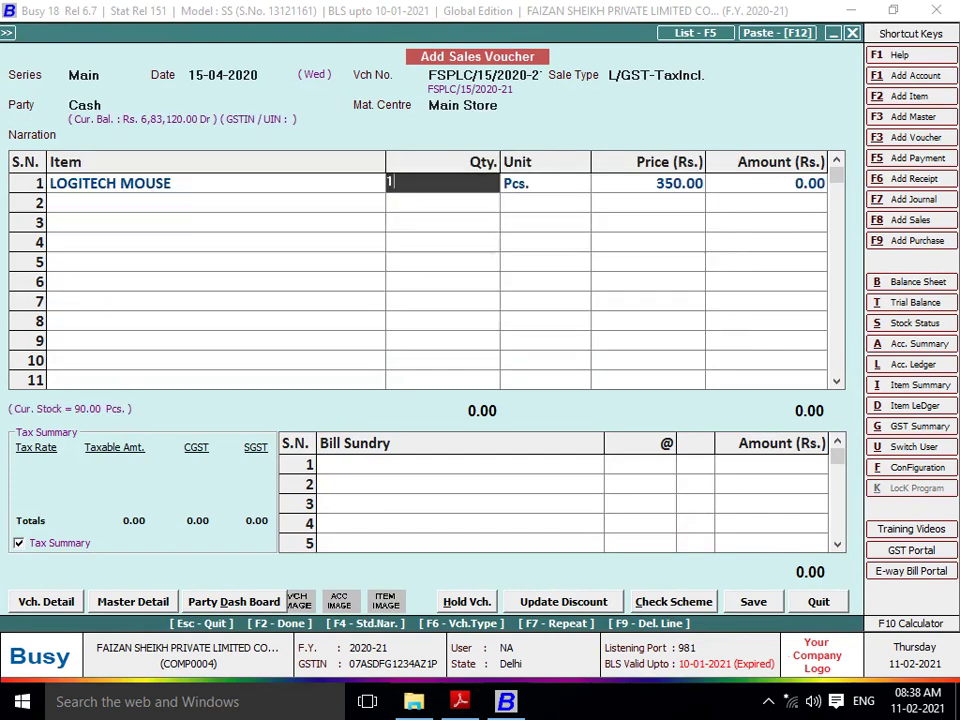
key(Return)
key(Return)
key(Return)
key(Return)
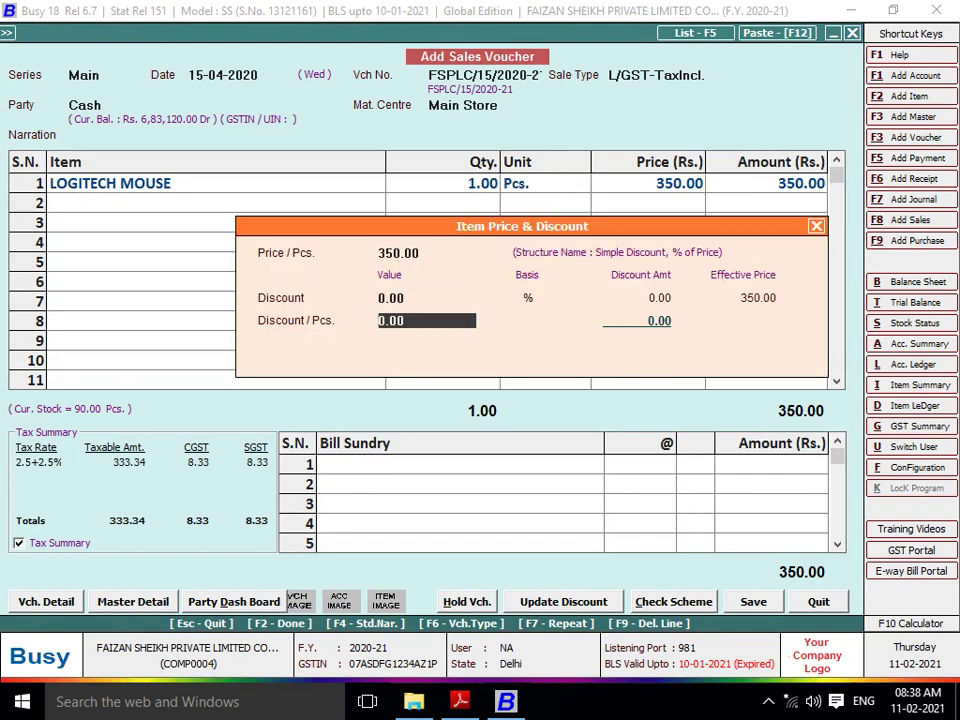
key(Return)
key(Return)
key(Return)
key(Return)
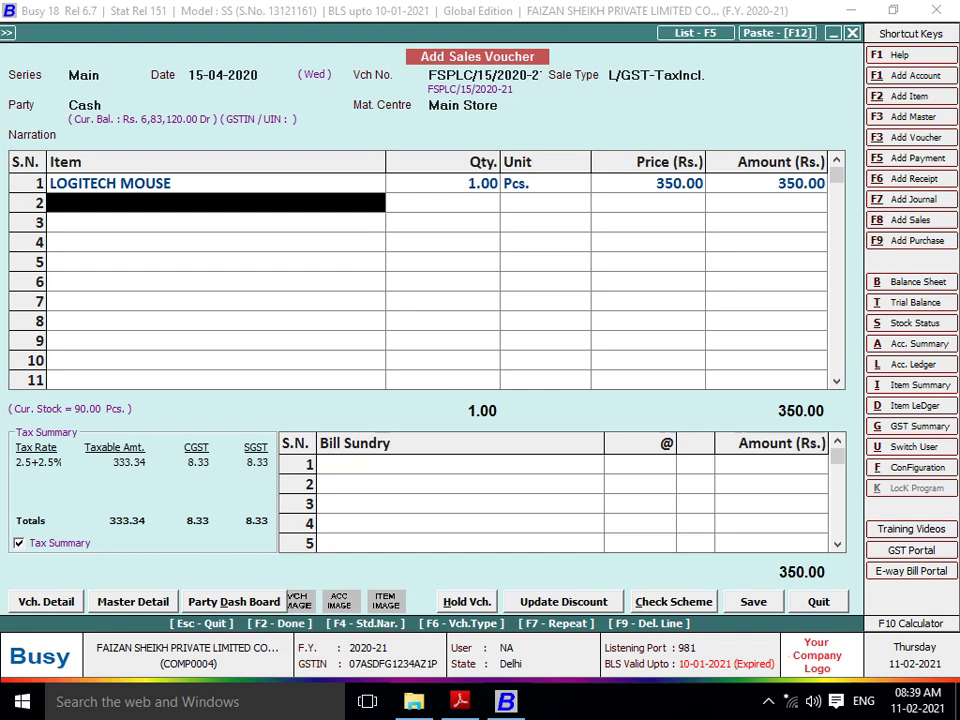
- Save the cash sale and open a preview of its sales invoice in the STANDARD format
key(F2)
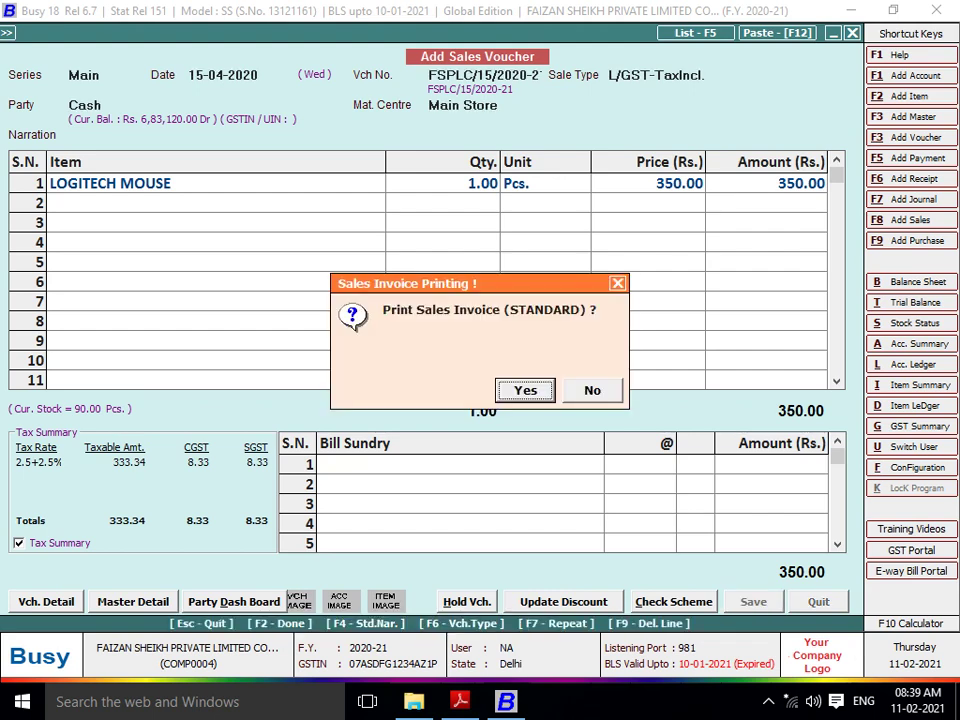
key(Return)
key(Return)
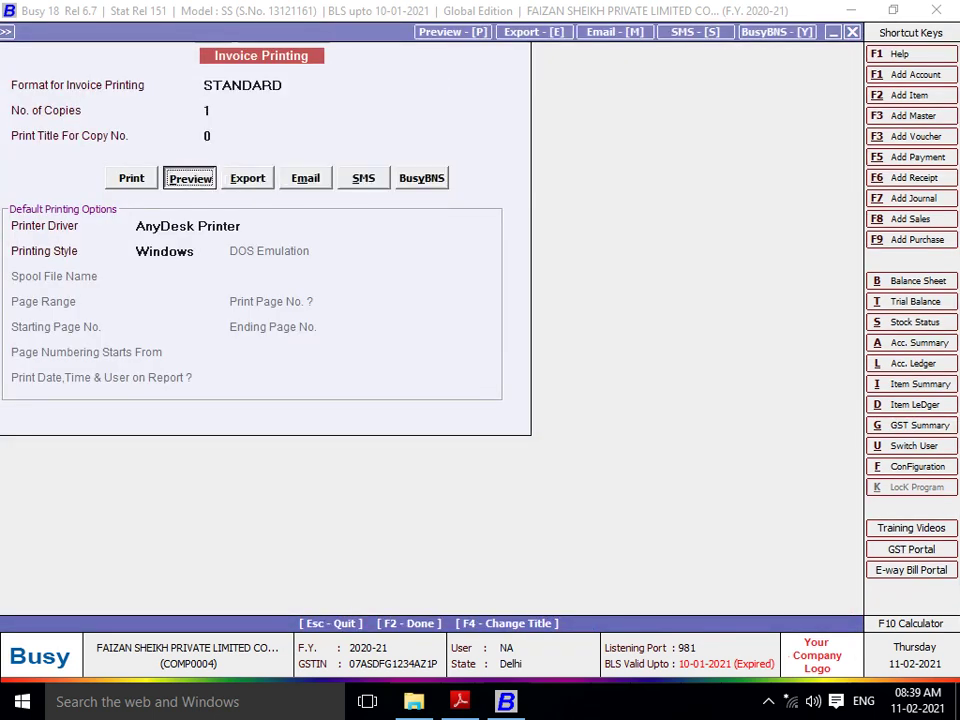
key(Return)
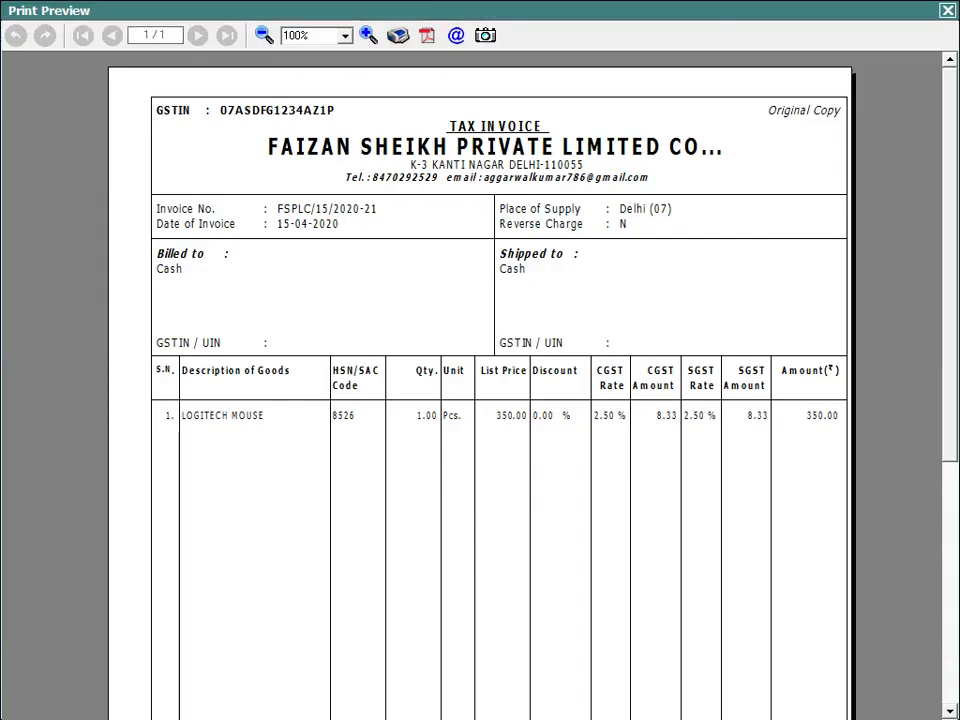
- Examine the cash invoice's item line, grand total and tax summary in the preview, and close it
key(Down)
key(Down)
key(Down)
key(Down)
key(Down)
key(Down)
key(Down)
key(Down)
key(Down)
key(Down)
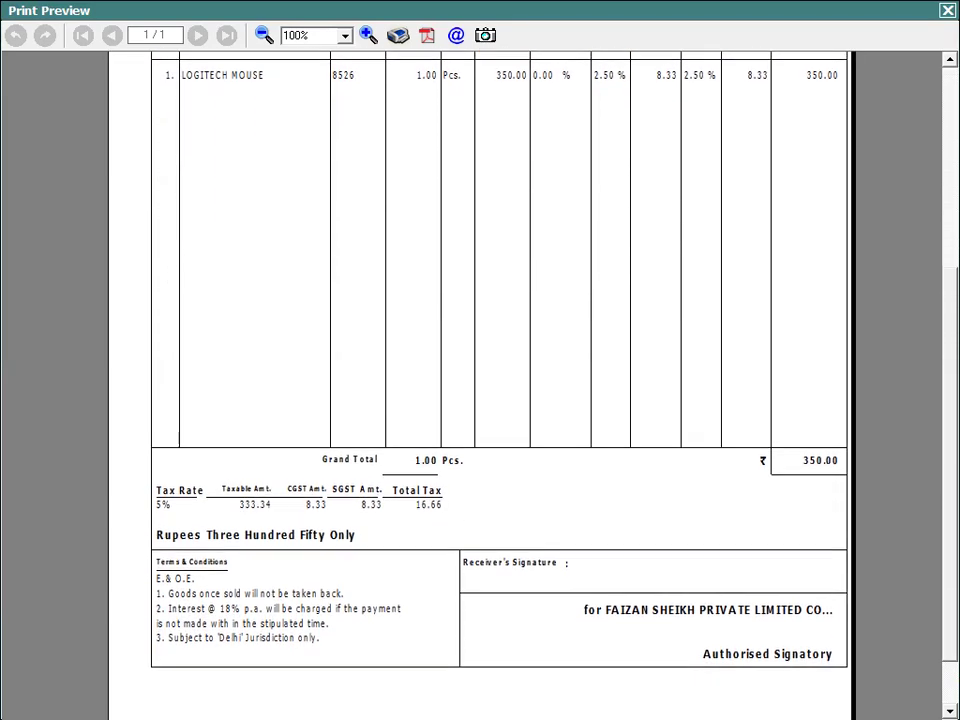
key(Up)
key(Up)
key(Up)
key(Up)
key(Up)
key(Up)
key(Up)
key(Up)
key(Up)
key(Up)
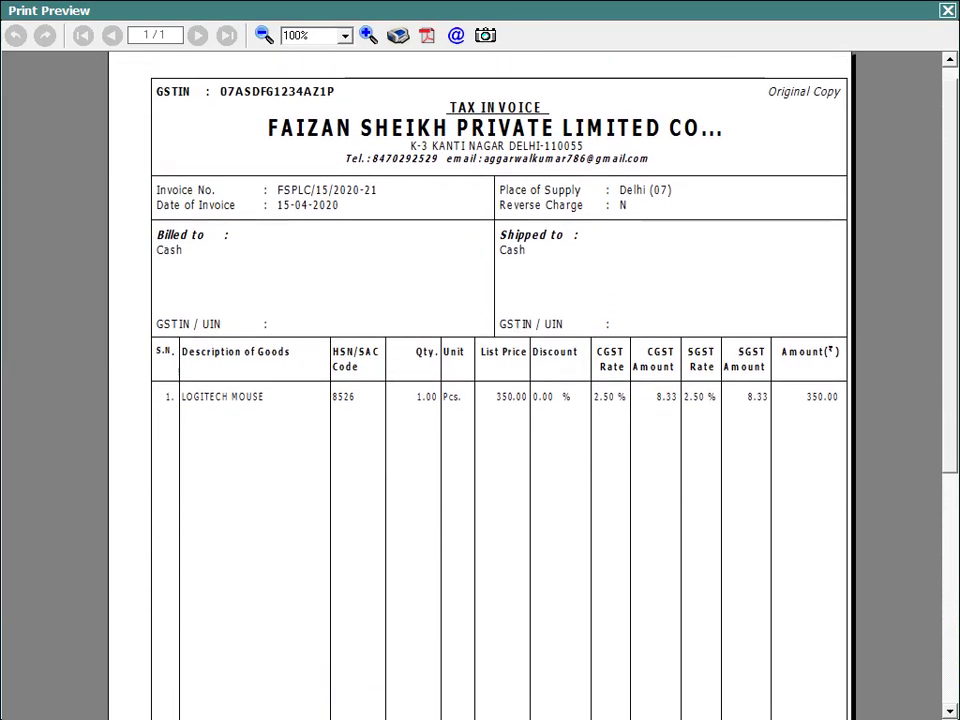
key(Up)
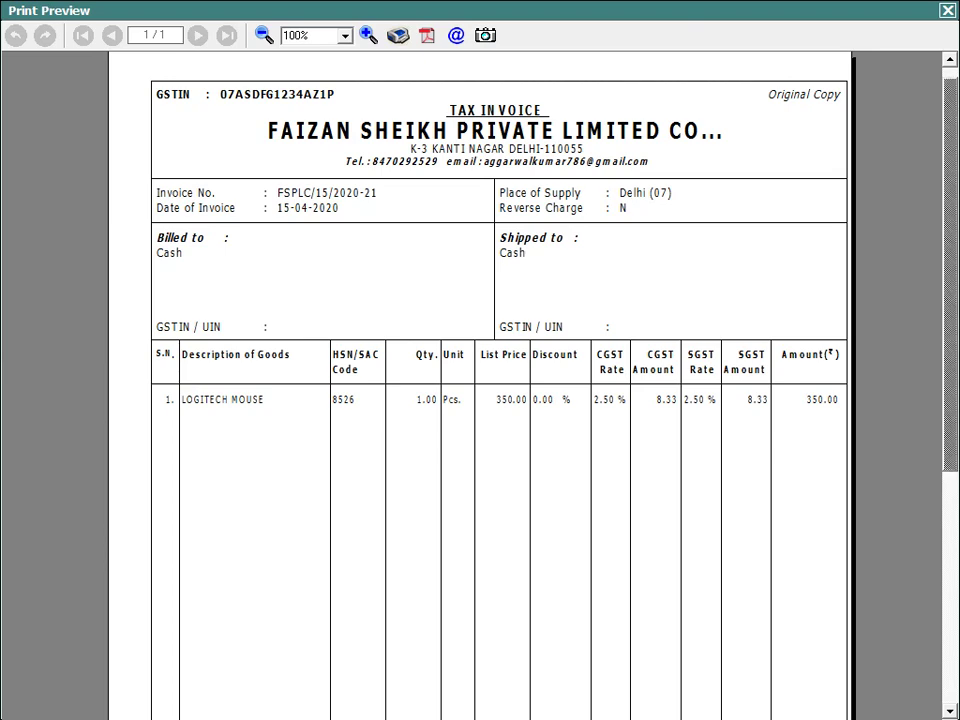
key(Escape)
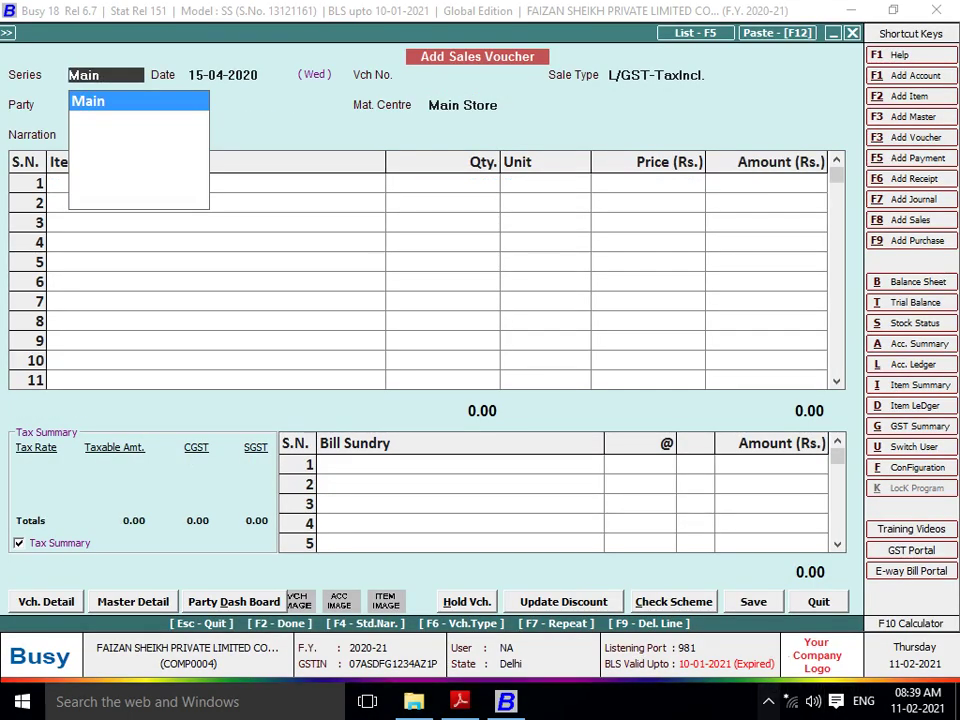
click(768, 702)
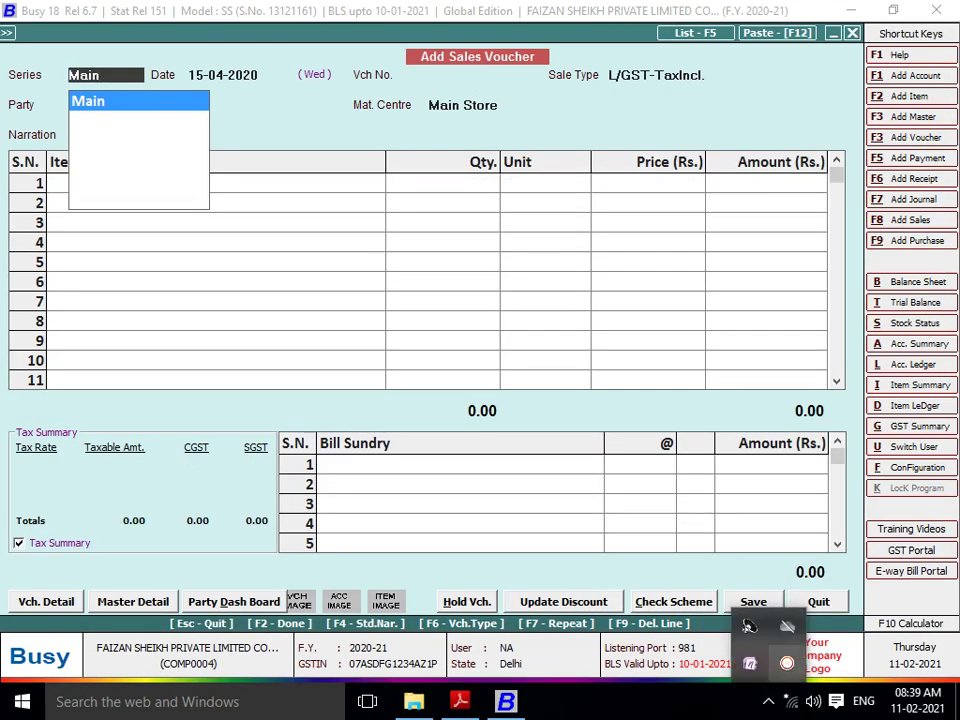